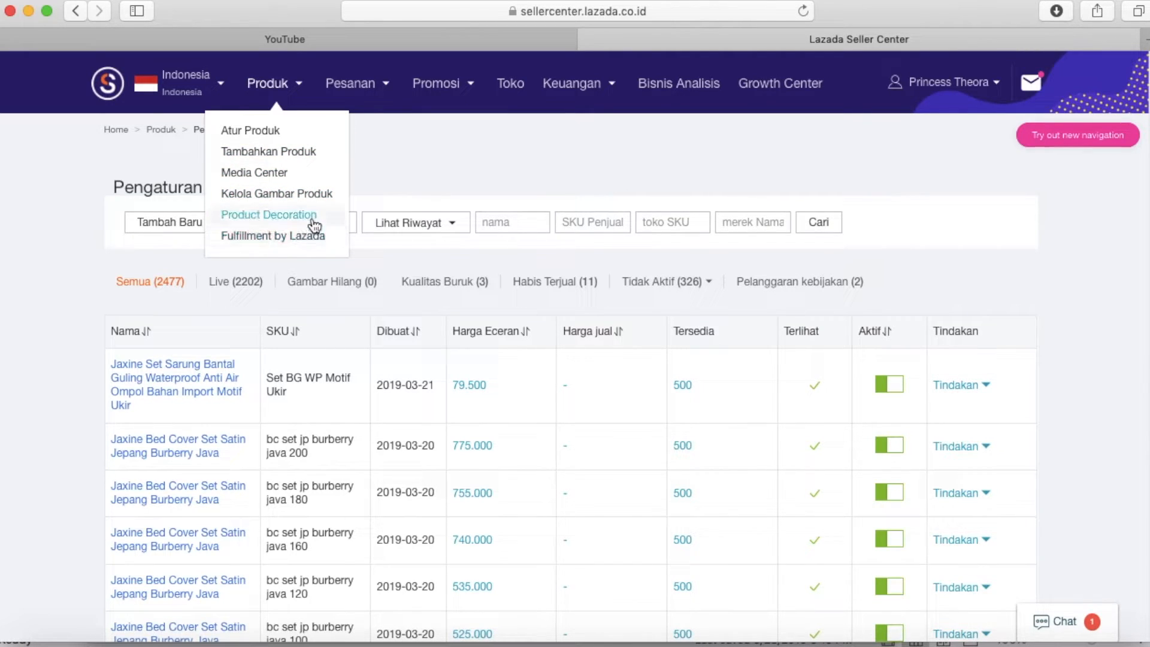
Step: Open the form for adding a new product
click(287, 153)
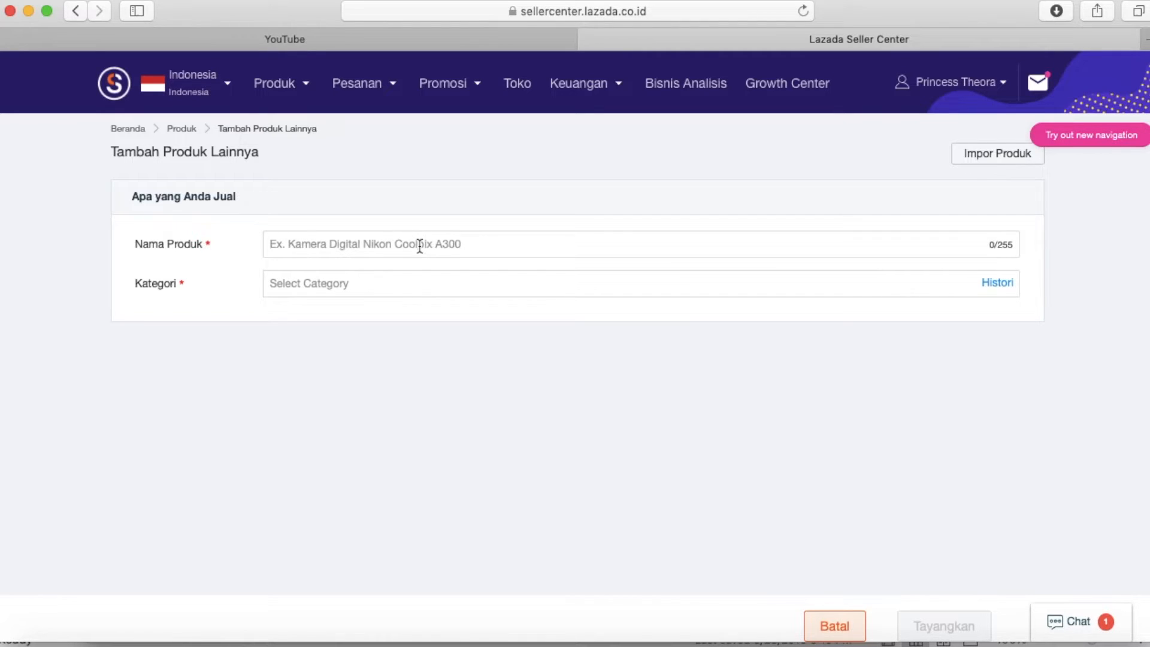
text(Sprei)
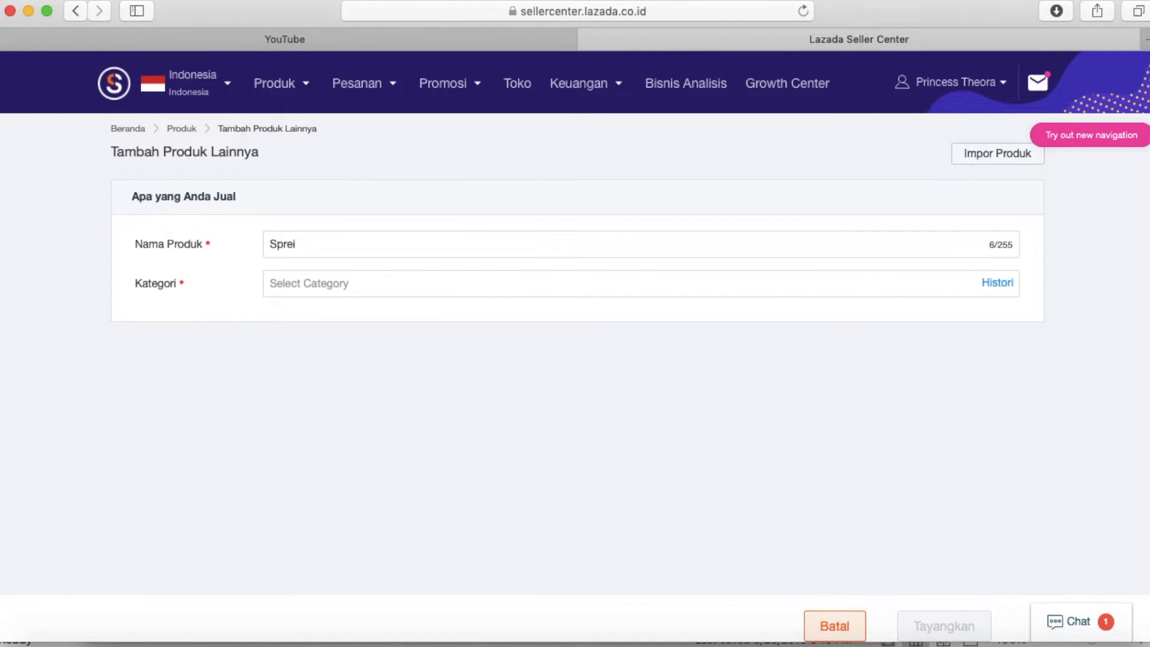
key(BackSpace)
key(BackSpace)
key(BackSpace)
key(BackSpace)
key(BackSpace)
key(BackSpace)
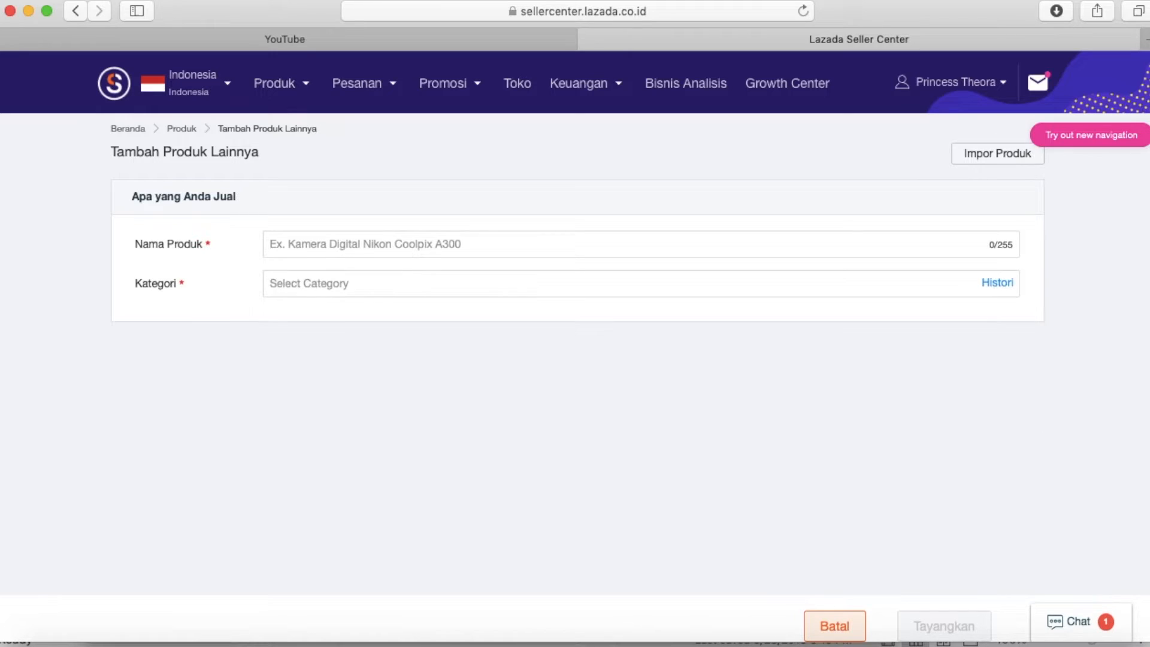
Step: Name the product "Jaxine Sprei Katun Polos Aneka Warna" and choose the suggested category Perlengkapan Tidur & Mandi>Kelengkapan Tempat Tidur>Seprai
text(Jaxine )
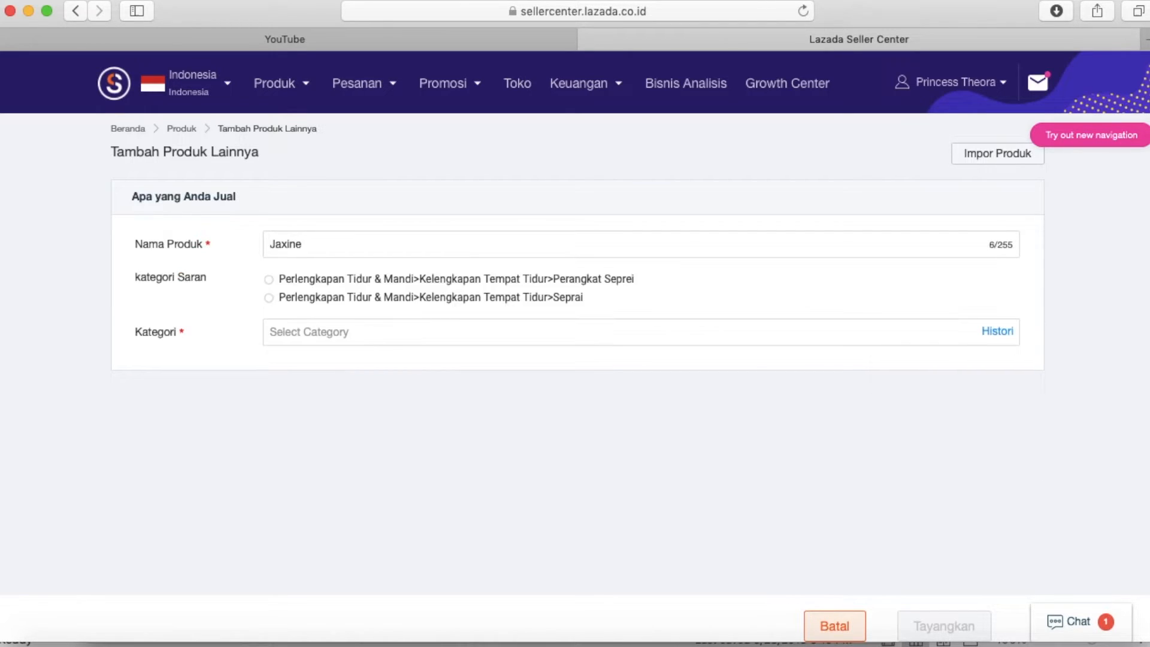
text(Sprei Katun Polos A)
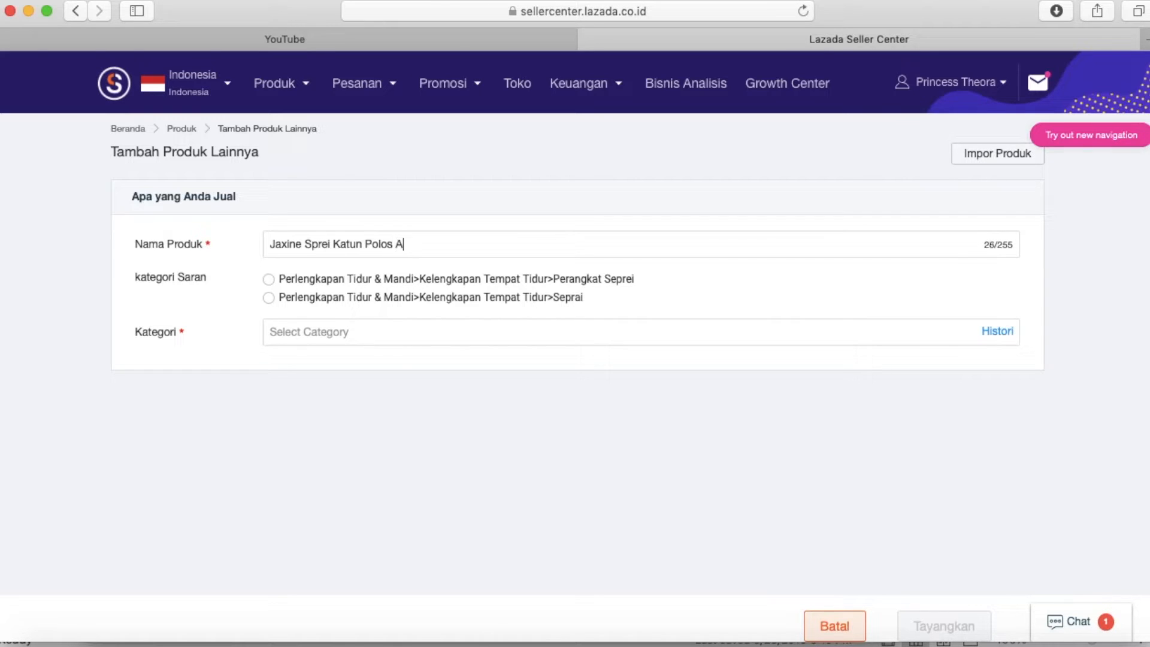
text(neka Warna)
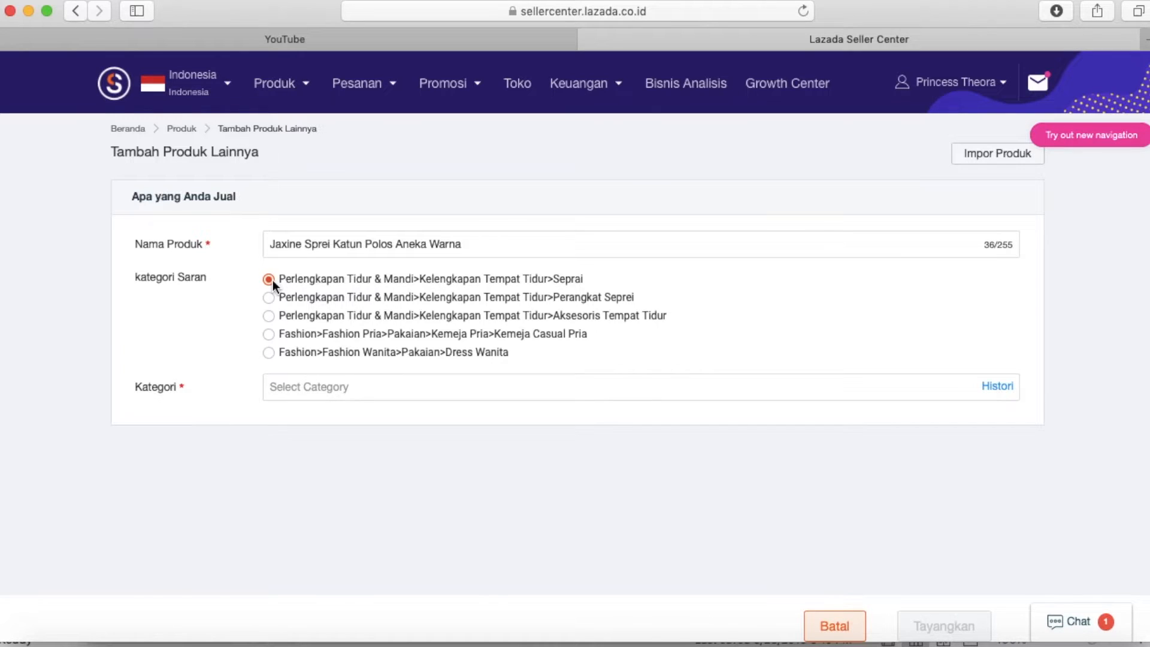
Step: Set the product's brand to Jaxine and its model to "Sprei Polos"
click(300, 326)
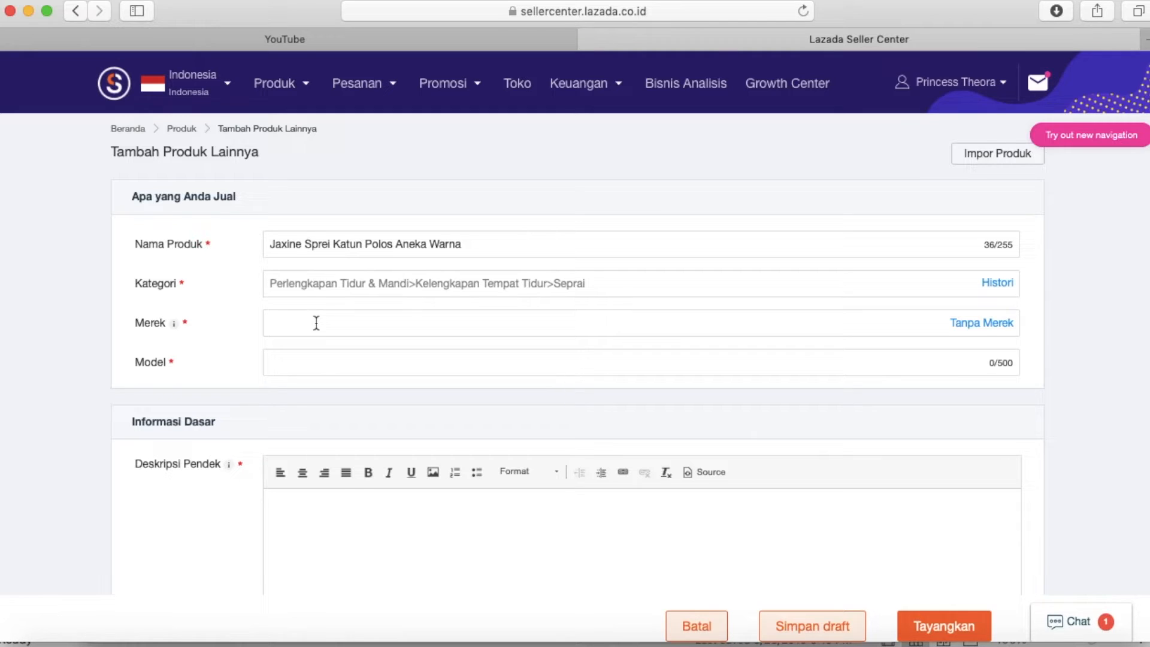
text(Jaxine)
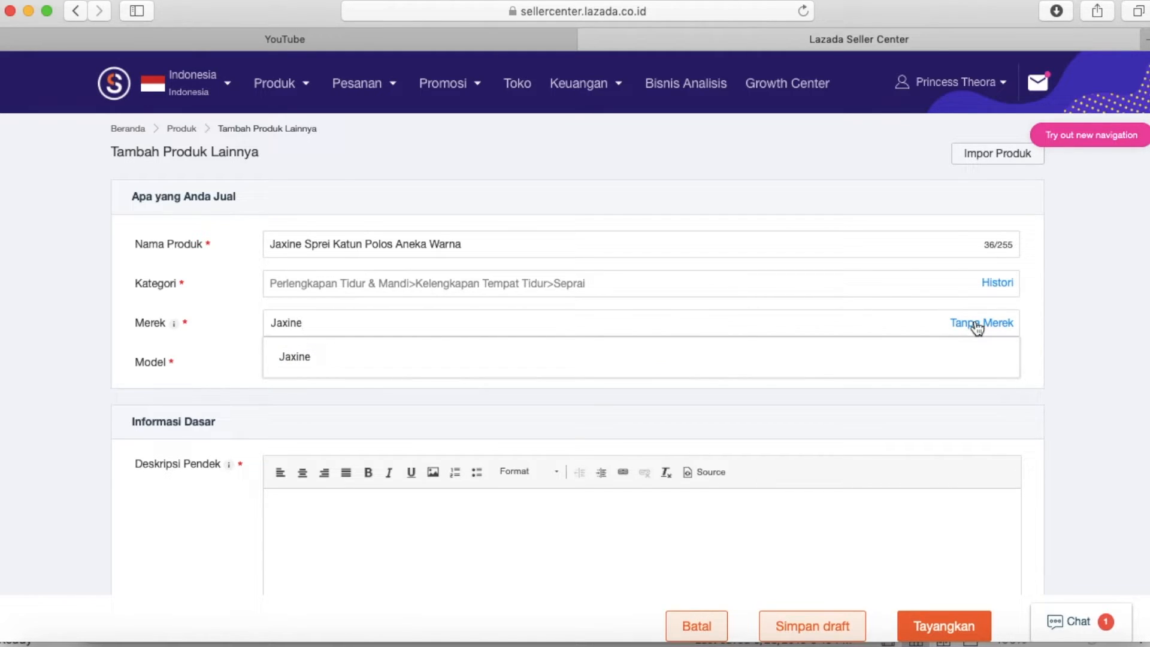
click(293, 359)
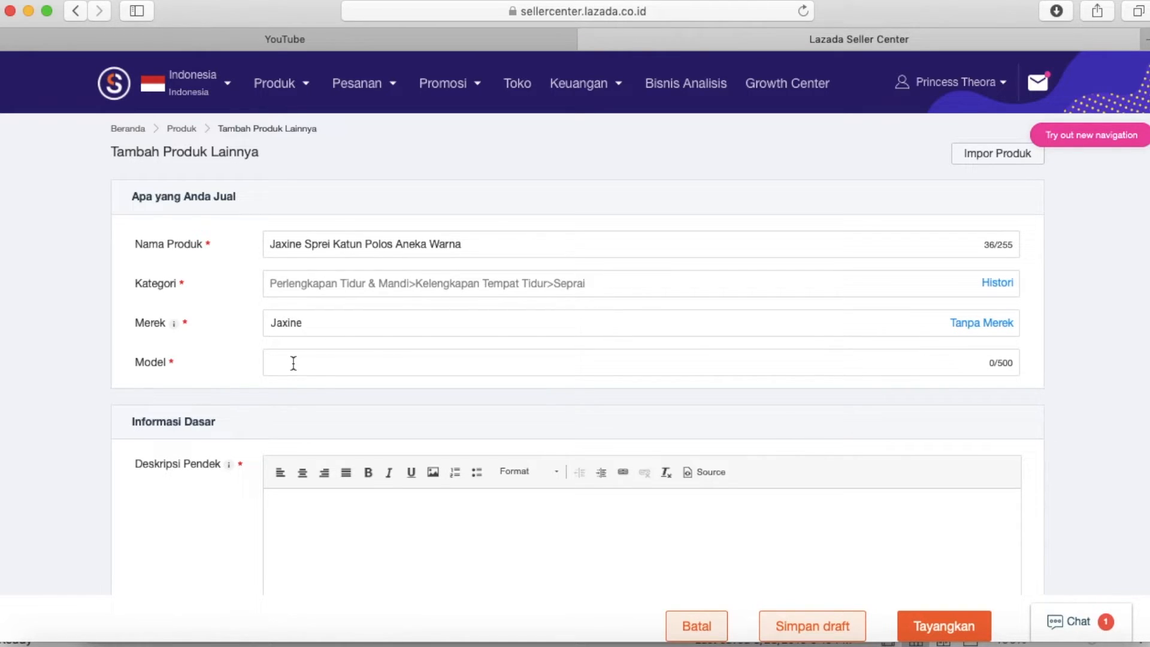
text(Sprei Polos)
Step: Write the short description "Sprei ini terbuat dari bahan katun bla...bla"
scroll(280, 418, down, 3)
scroll(240, 418, down, 1)
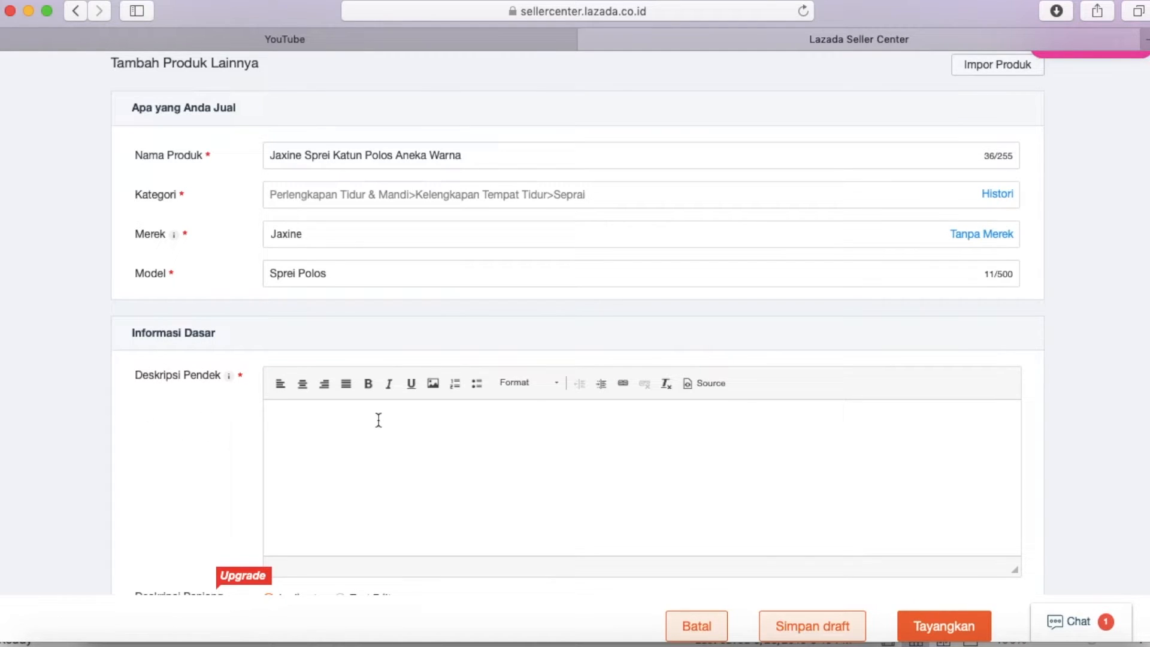
click(352, 421)
scroll(346, 448, down, 2)
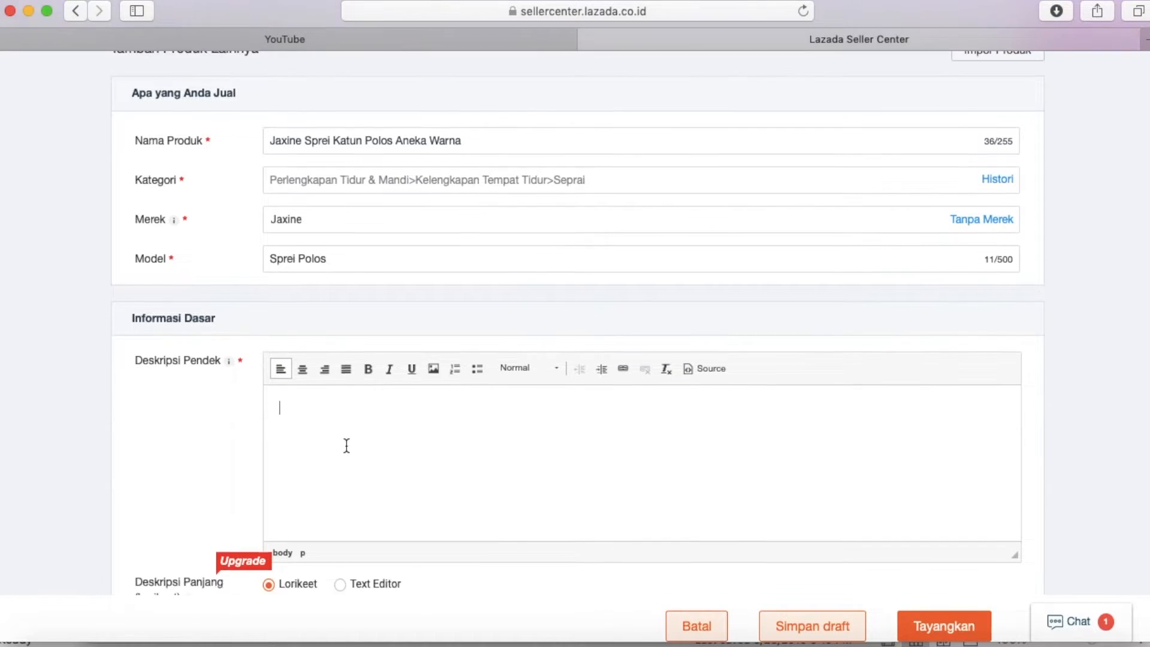
scroll(346, 448, down, 2)
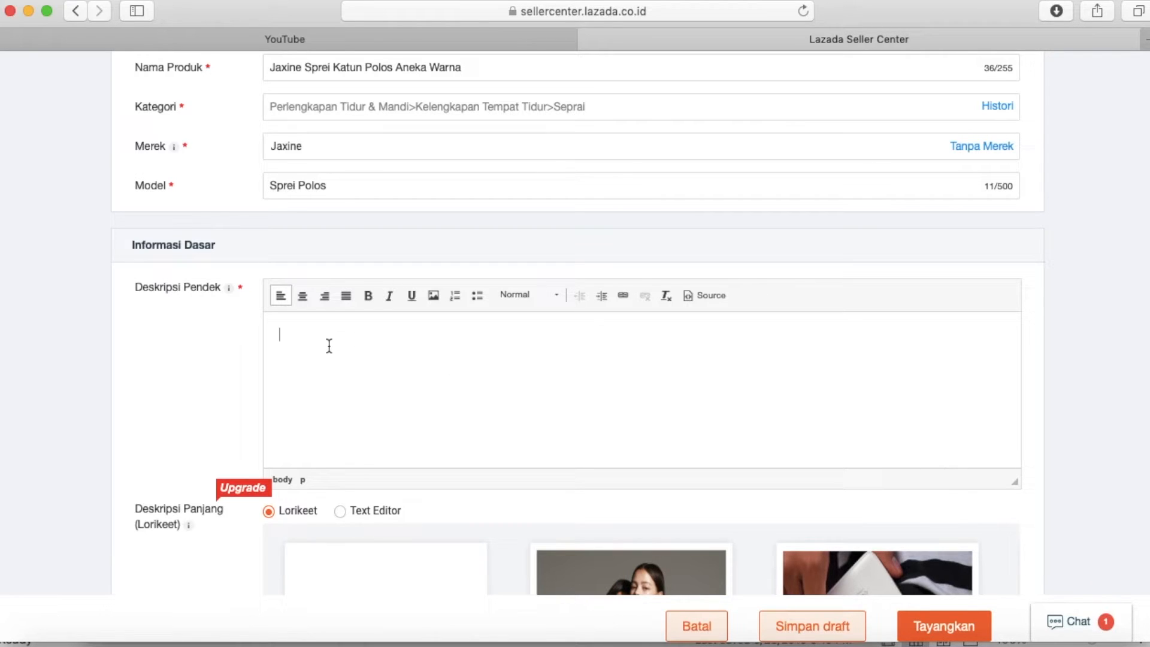
scroll(233, 307, down, 3)
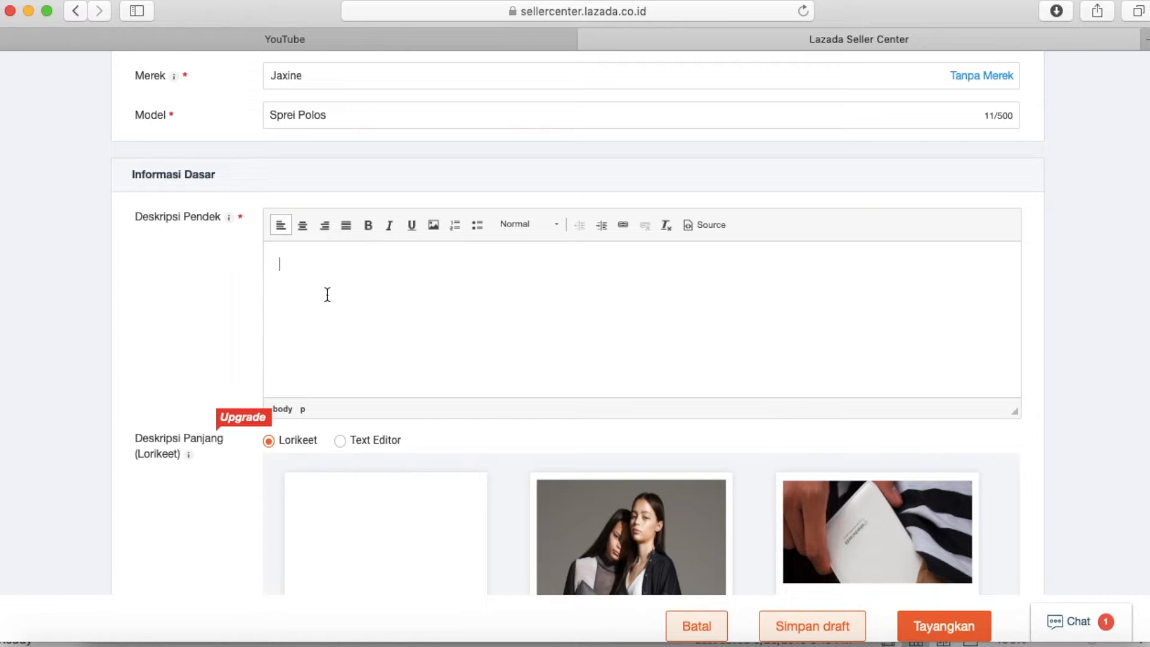
text(Sprei ini terbuat dari bahan ka)
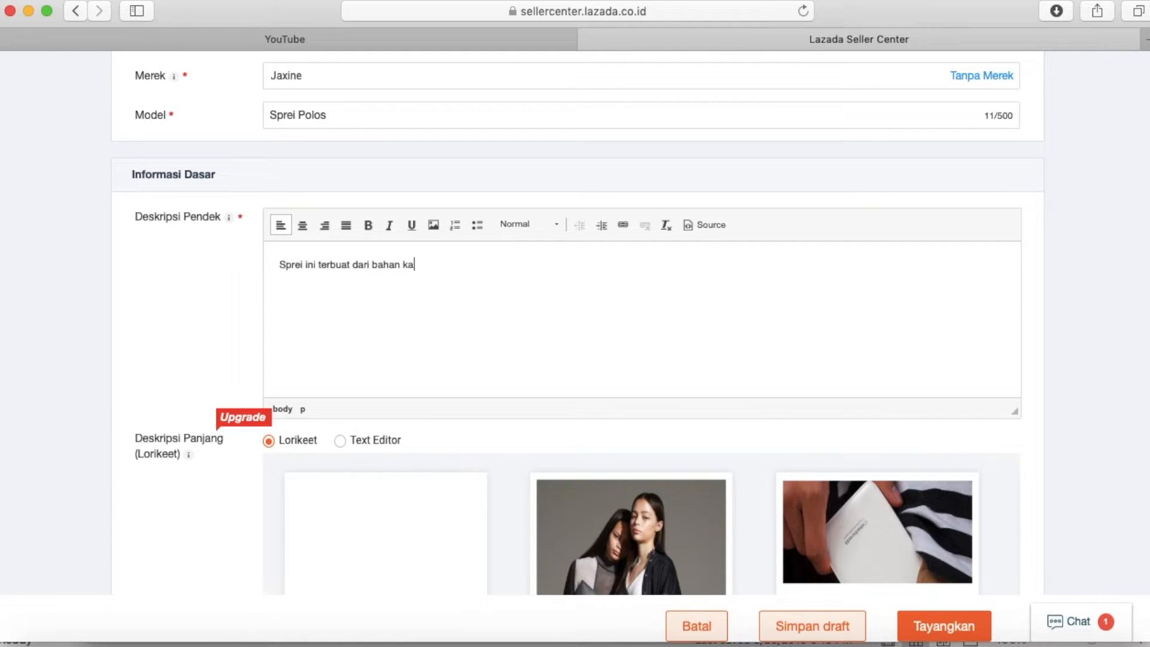
text(tun bla...bla)
Step: Set the warranty type to Tidak Ada Garansi and mark the dangerous goods option as None
scroll(170, 352, down, 3)
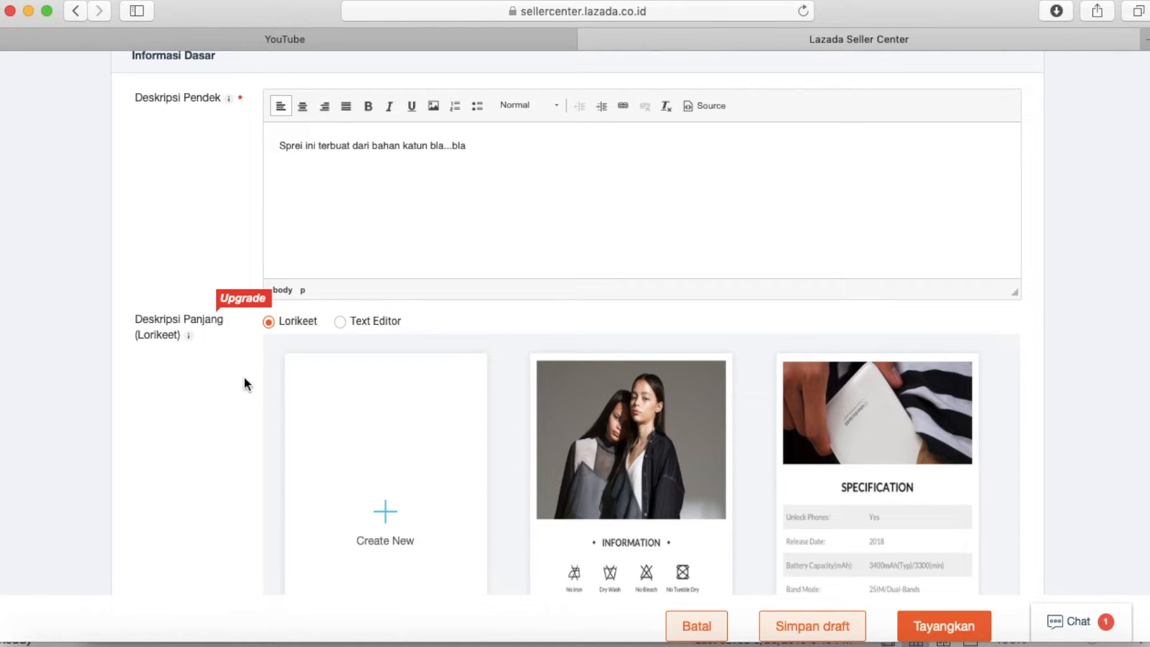
scroll(246, 384, down, 2)
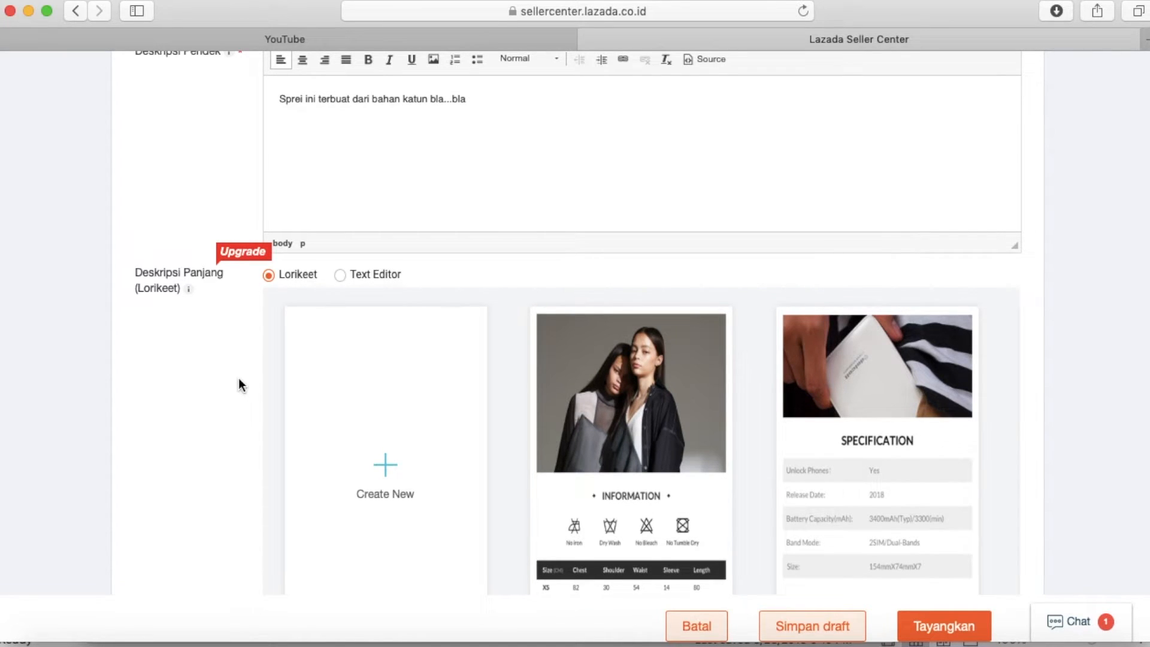
scroll(239, 379, up, 1)
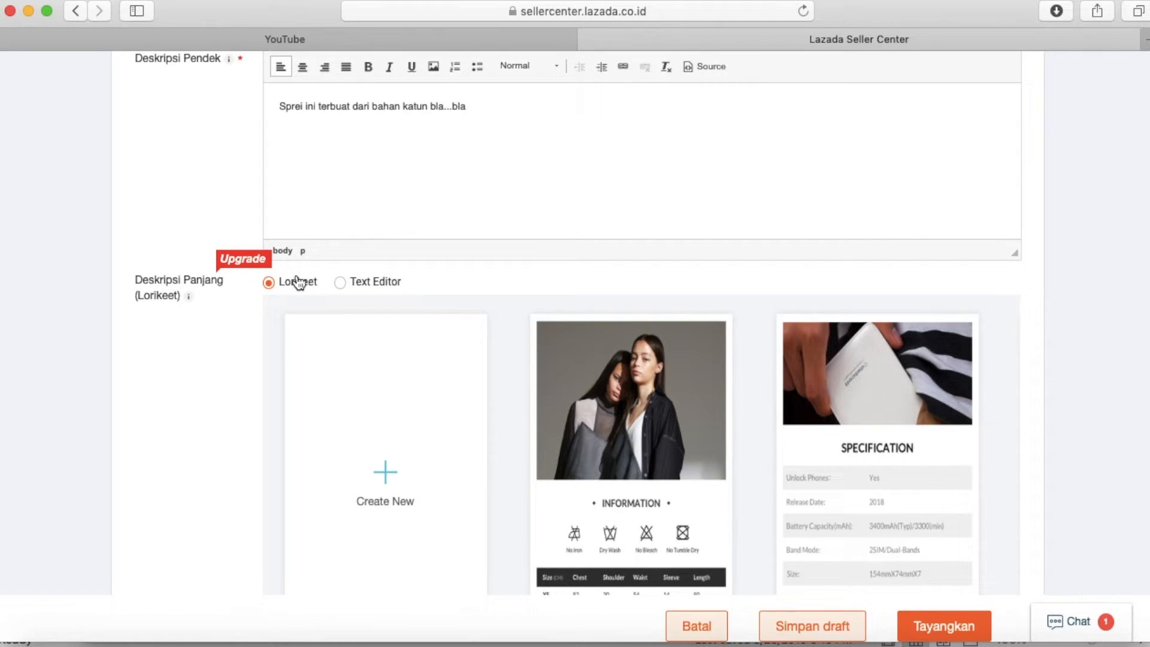
scroll(217, 327, down, 10)
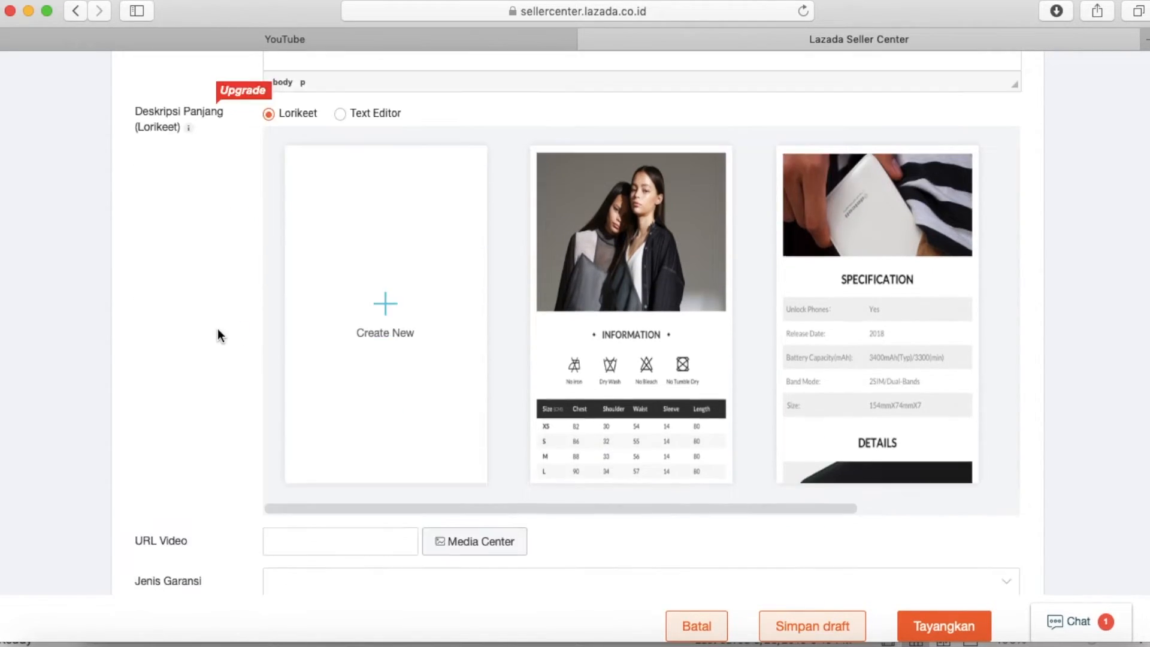
scroll(217, 328, up, 3)
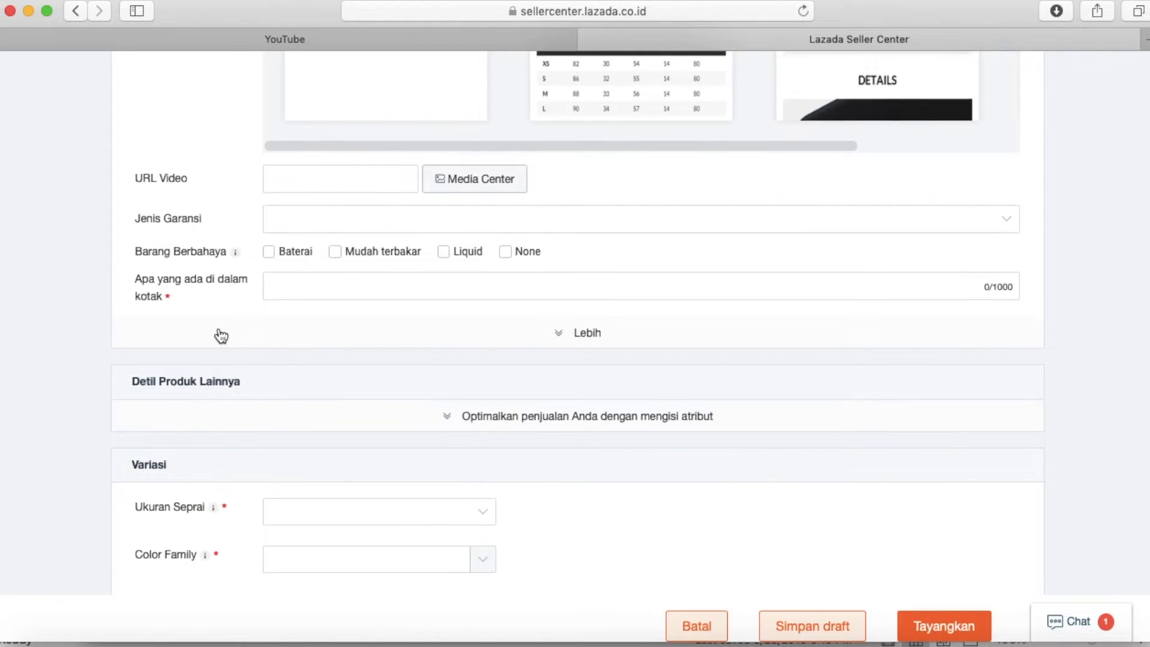
click(304, 256)
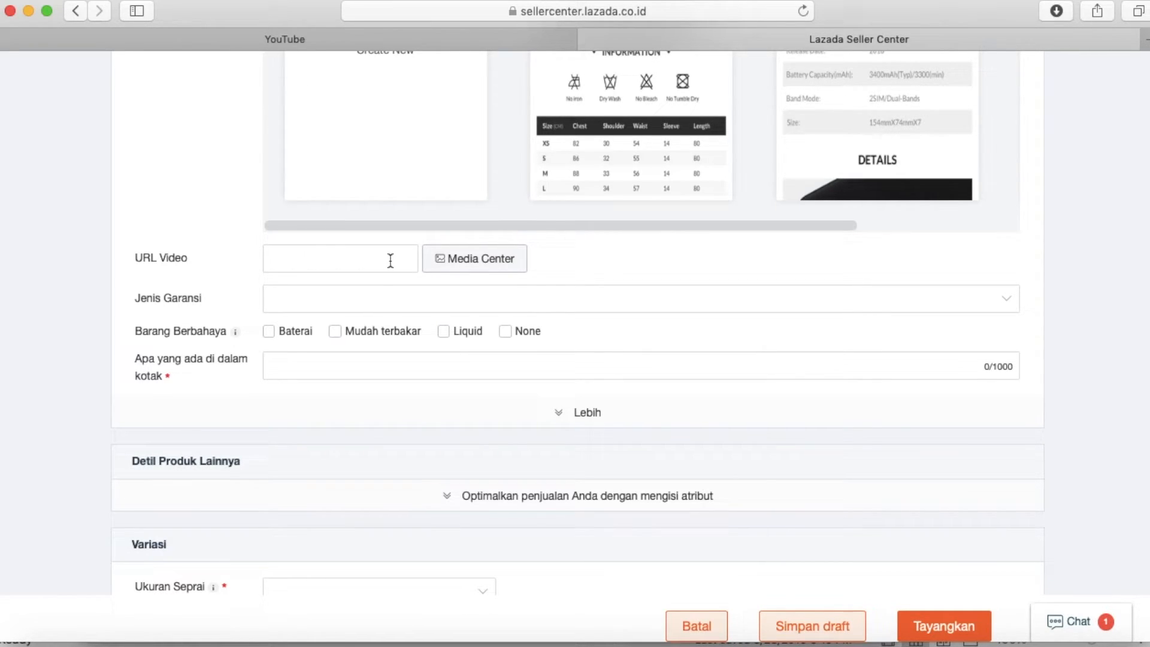
scroll(189, 286, down, 1)
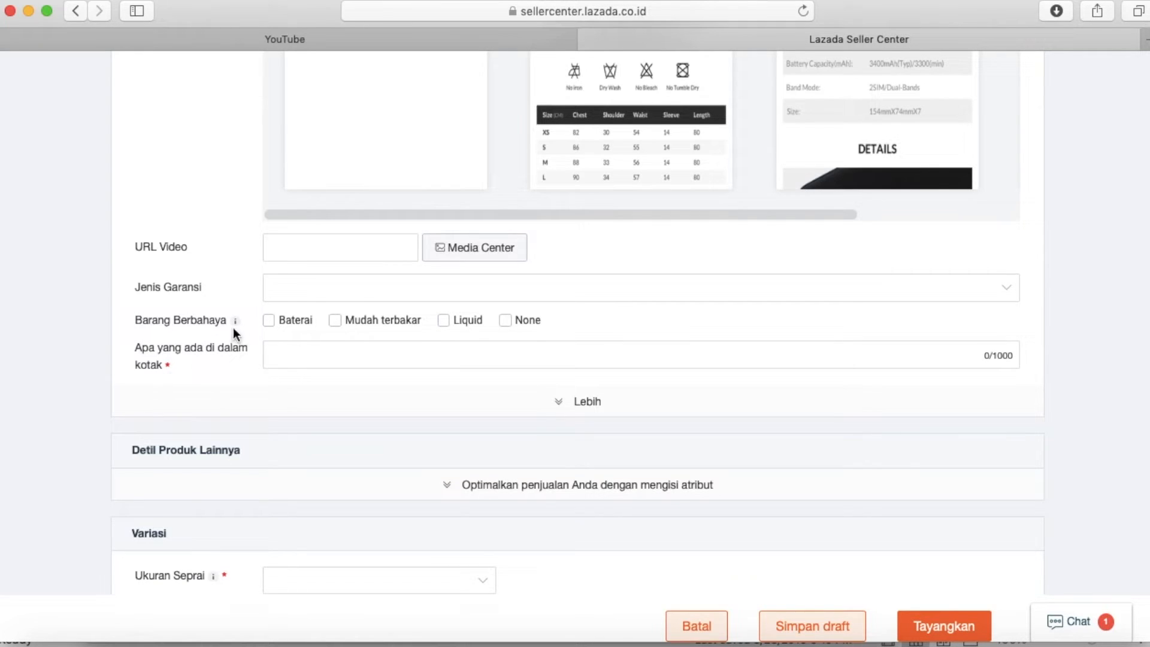
click(274, 293)
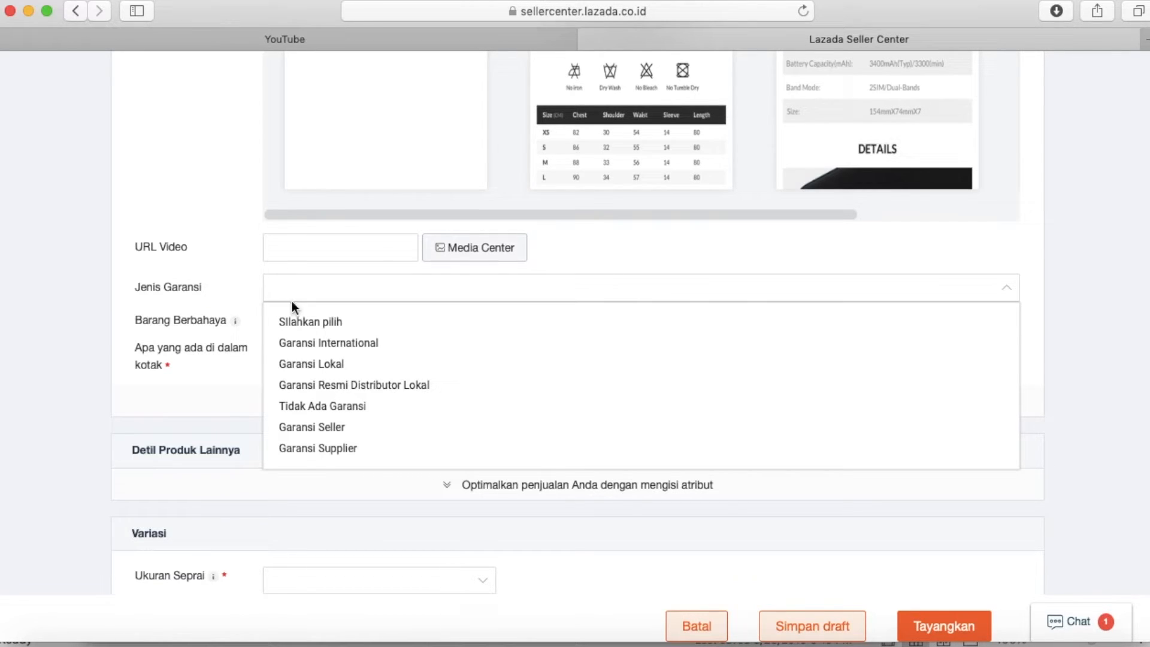
click(325, 407)
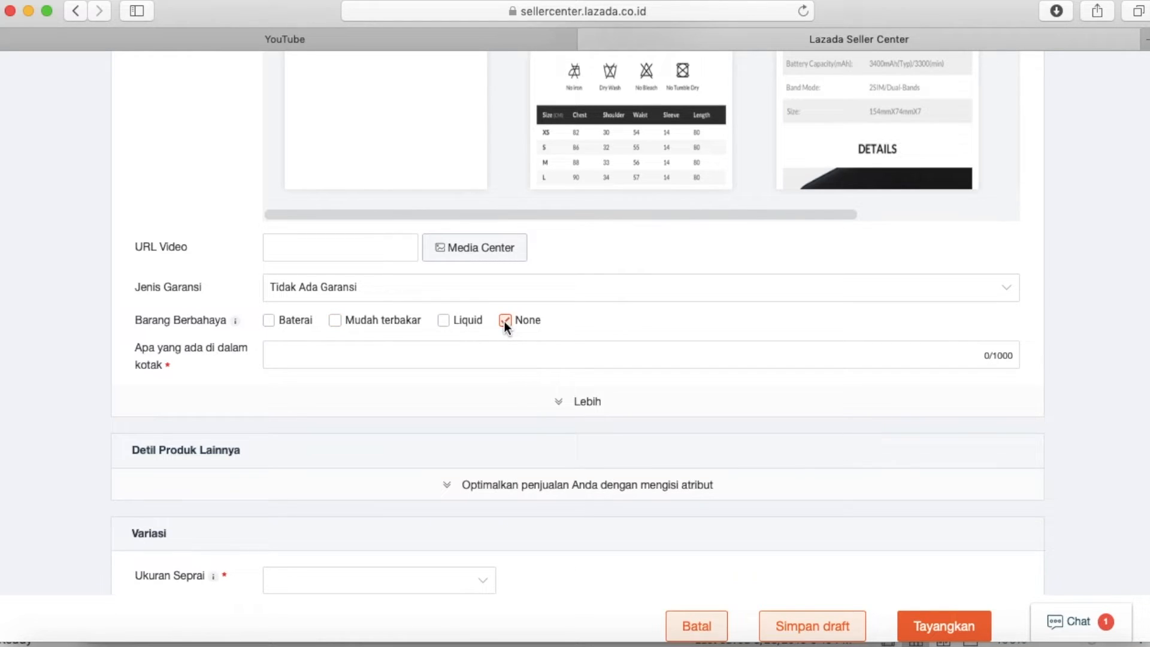
Step: Enter "sprei, sarung bantal dan sarung guling" as the contents of the box
click(345, 356)
text(sprei, sarung bantal dan sar)
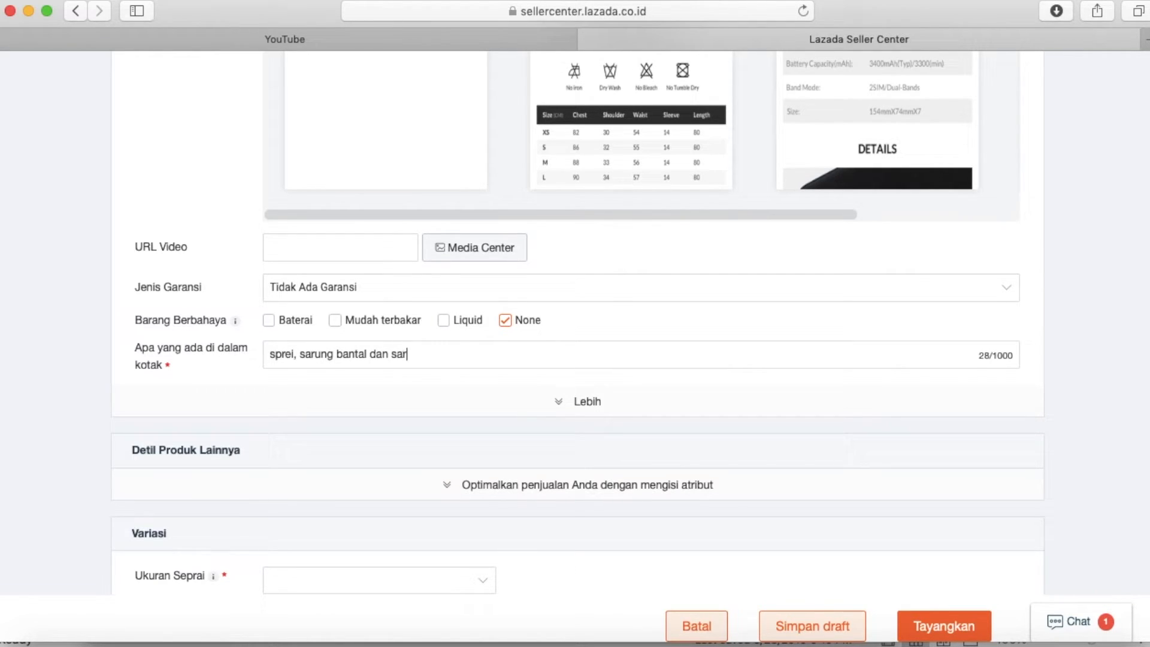
text(ung guling)
Step: Expand the extra basic information, examine the optional English-language fields and the variation section, and collapse the extra fields again
click(375, 407)
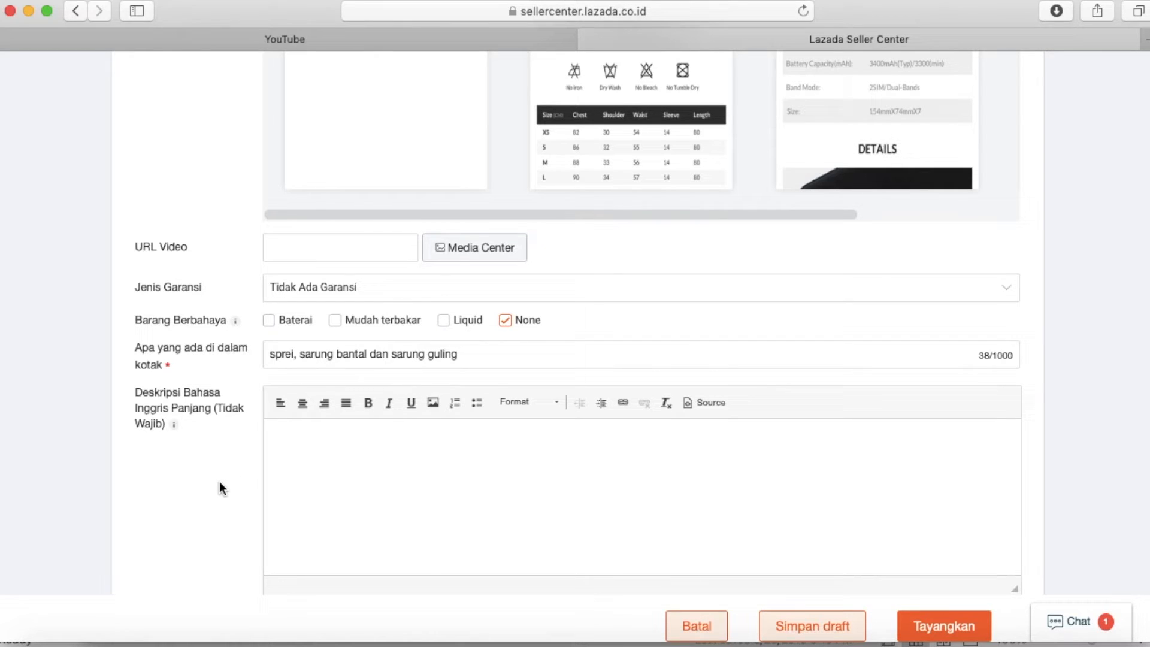
scroll(220, 483, down, 2)
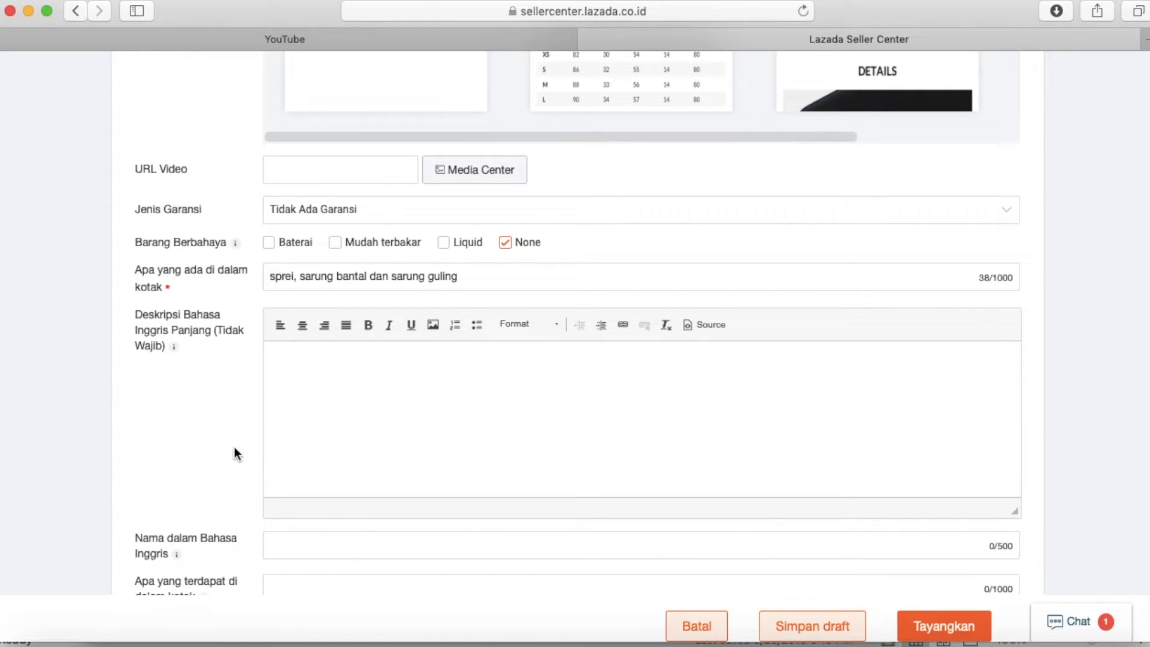
scroll(231, 459, down, 1)
scroll(228, 454, down, 3)
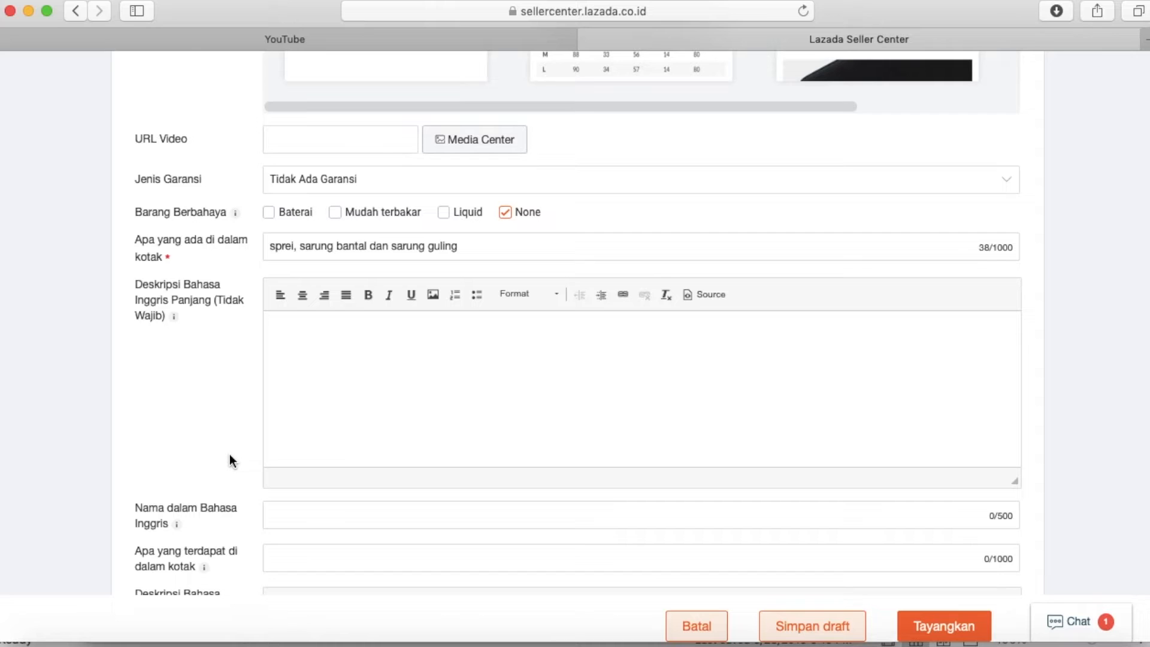
scroll(229, 454, down, 1)
scroll(192, 441, down, 2)
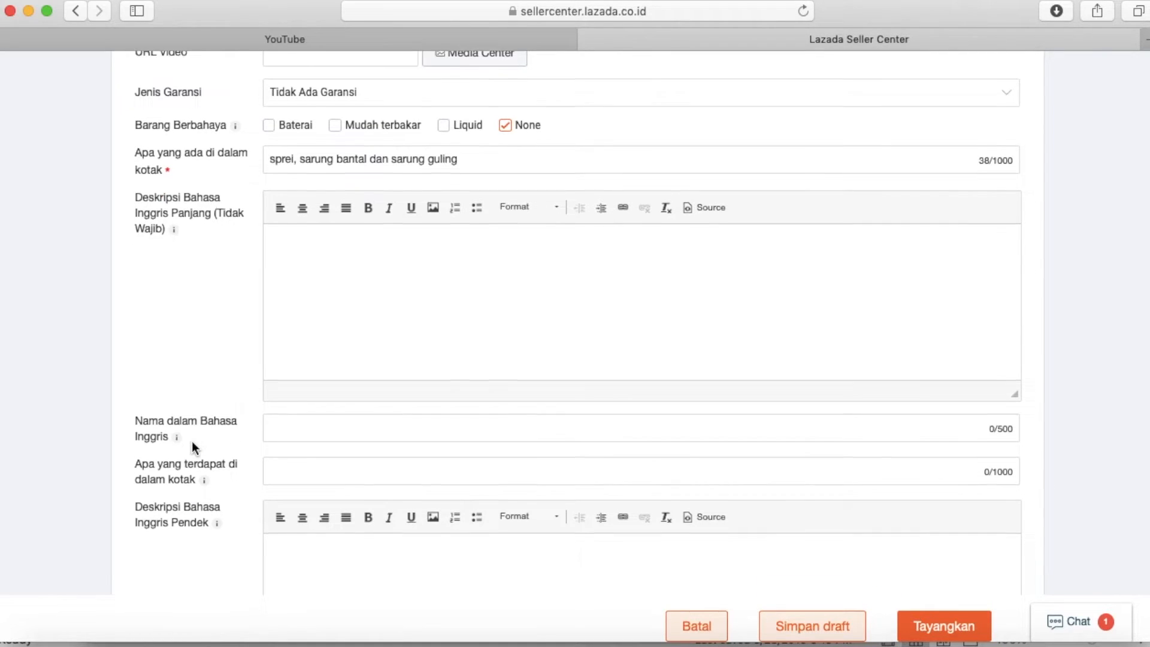
scroll(191, 440, down, 1)
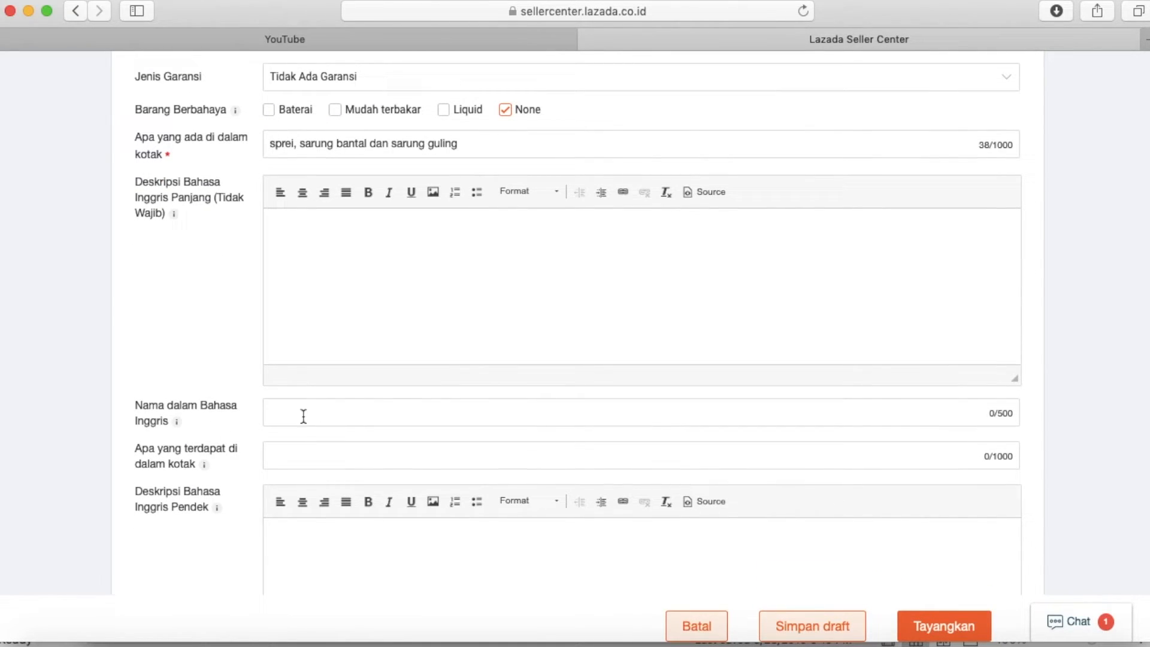
scroll(180, 444, down, 2)
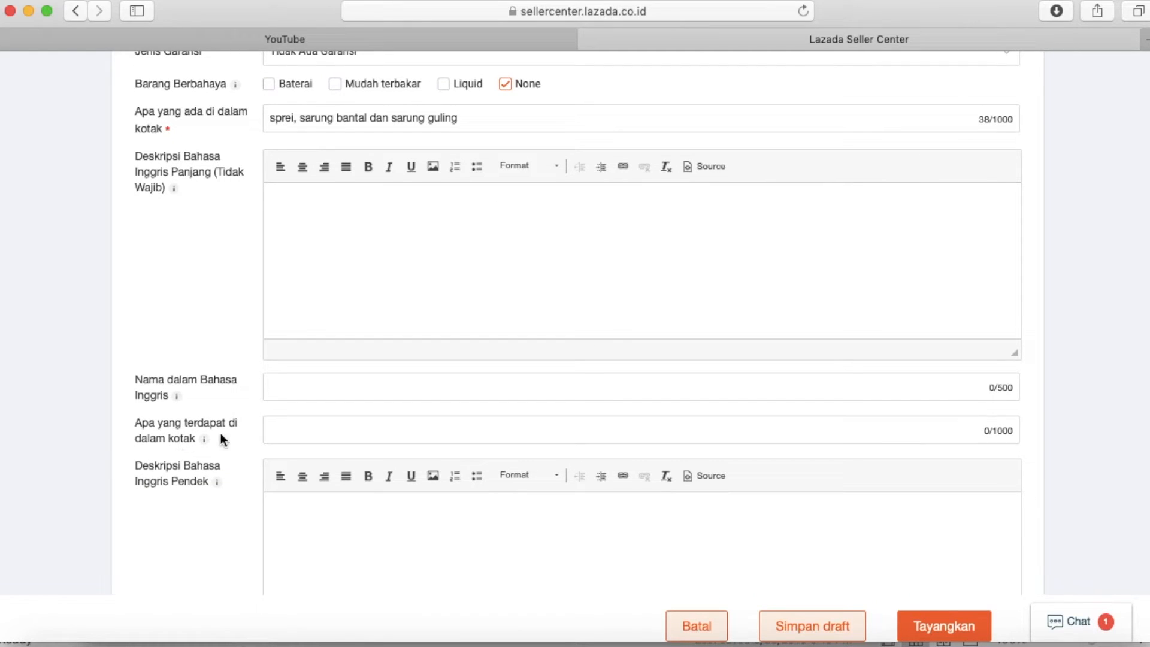
scroll(375, 425, down, 4)
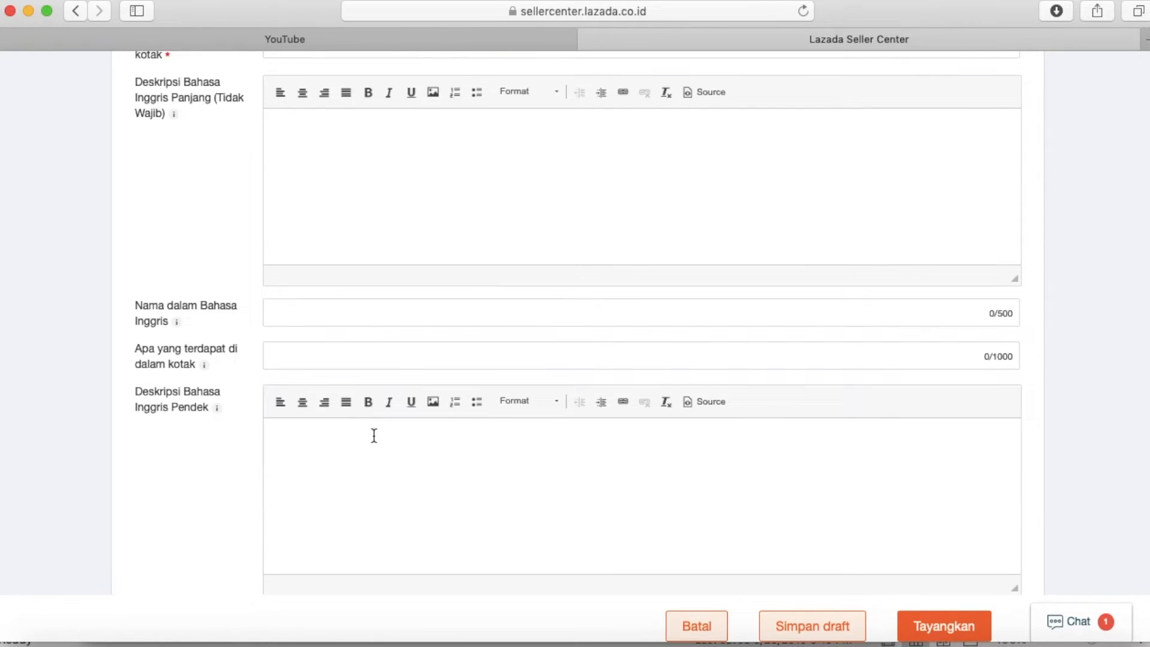
scroll(253, 440, down, 5)
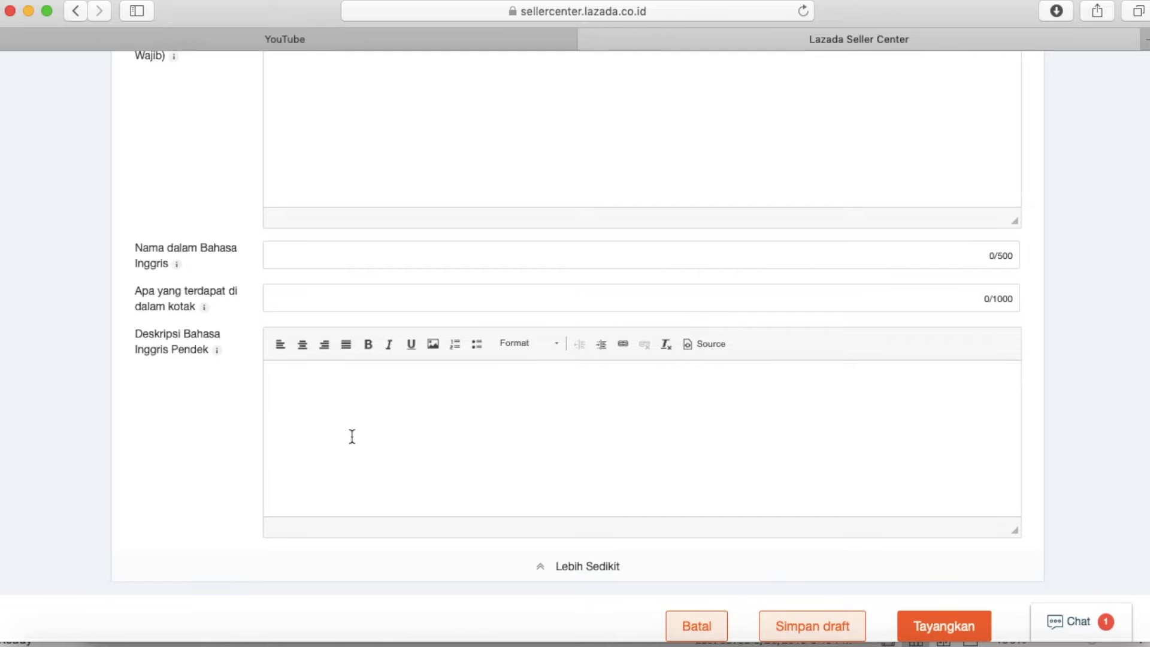
scroll(361, 436, down, 6)
scroll(545, 424, down, 15)
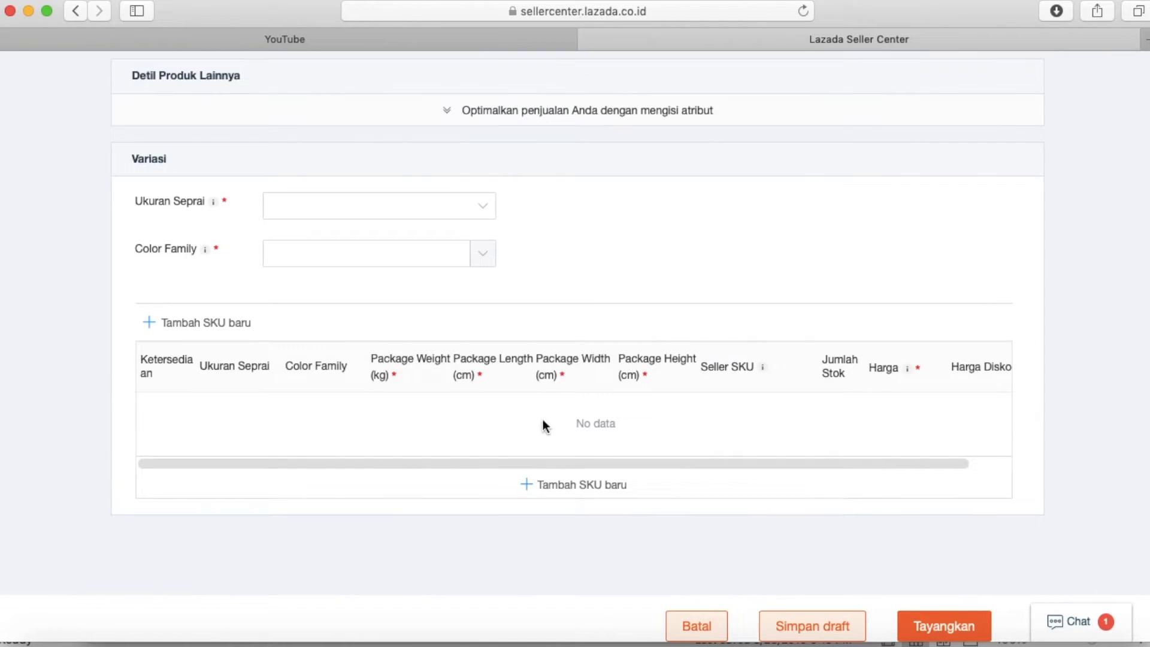
scroll(269, 349, up, 10)
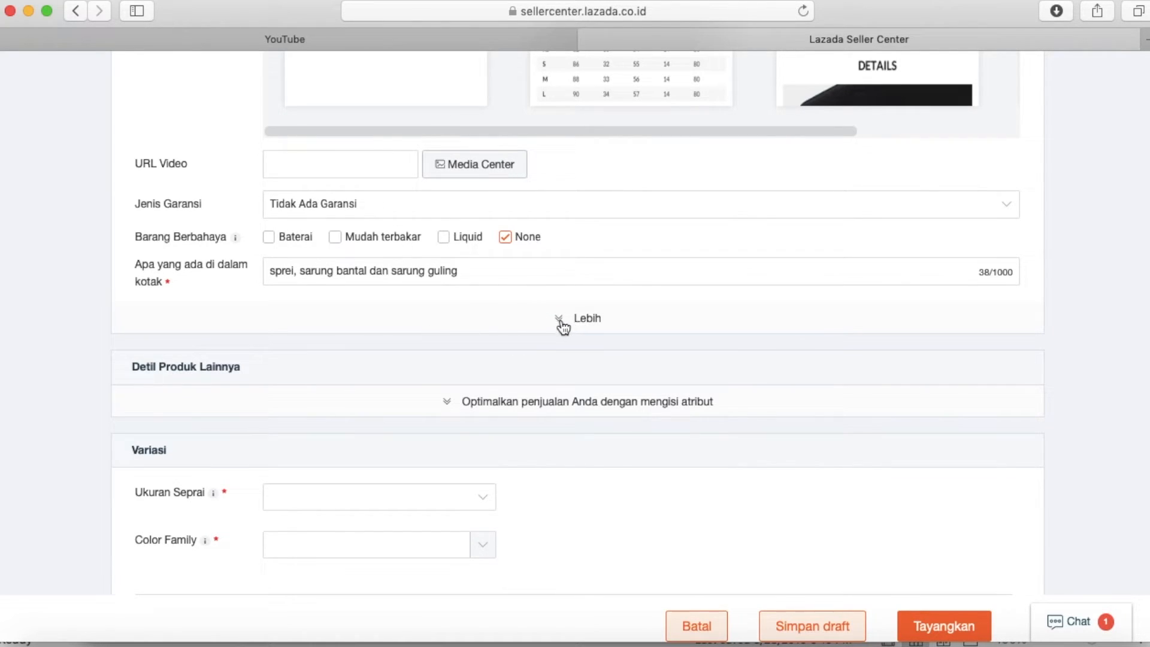
scroll(214, 403, down, 1)
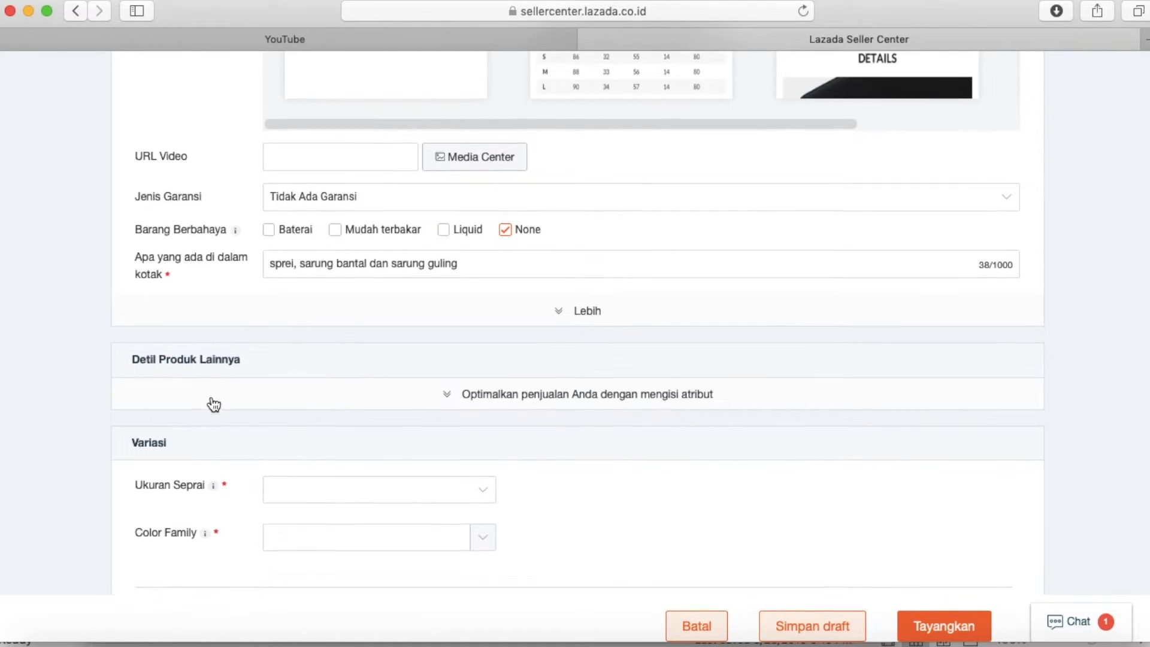
Step: Expand the other product details, set the sheet type to Sprei Berkaret and choose Cotton as the linen fabric
click(448, 375)
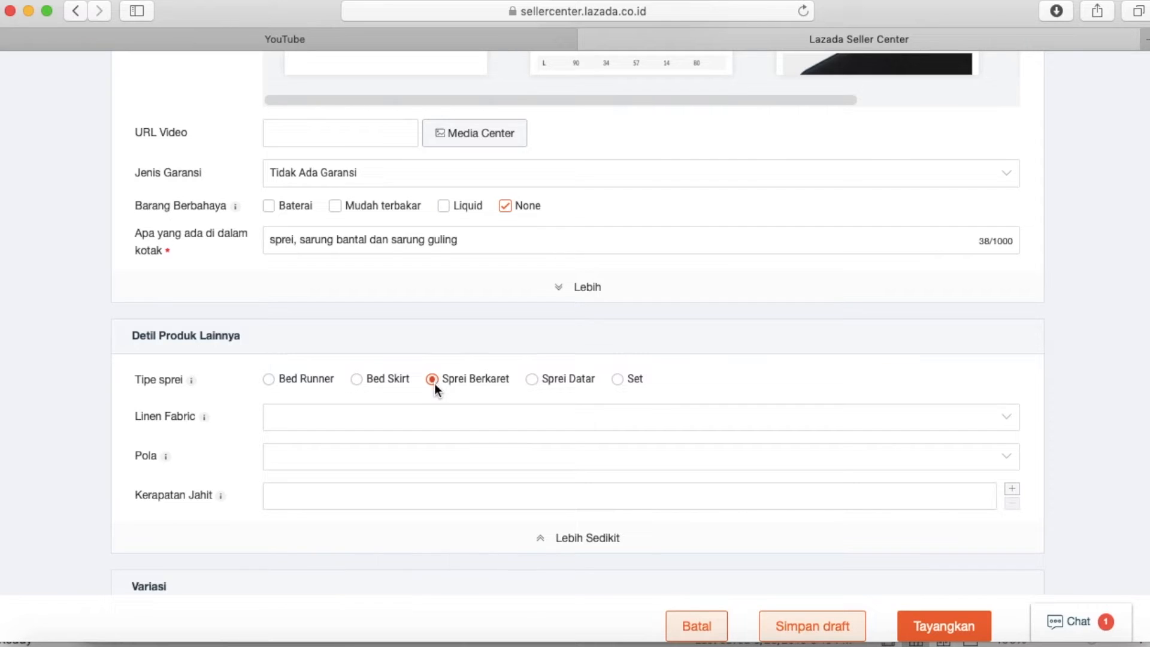
click(333, 425)
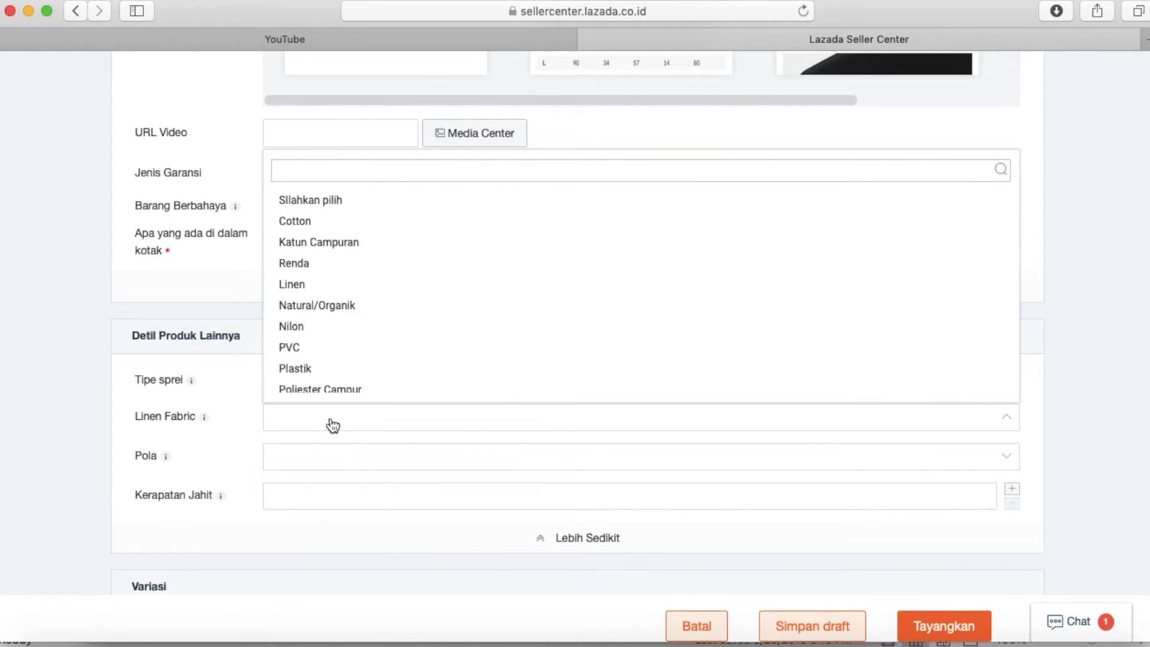
click(299, 223)
Step: Set the pattern (Pola) to Abstrak and enter 200 as the stitch density (Kerapatan Jahit)
click(337, 463)
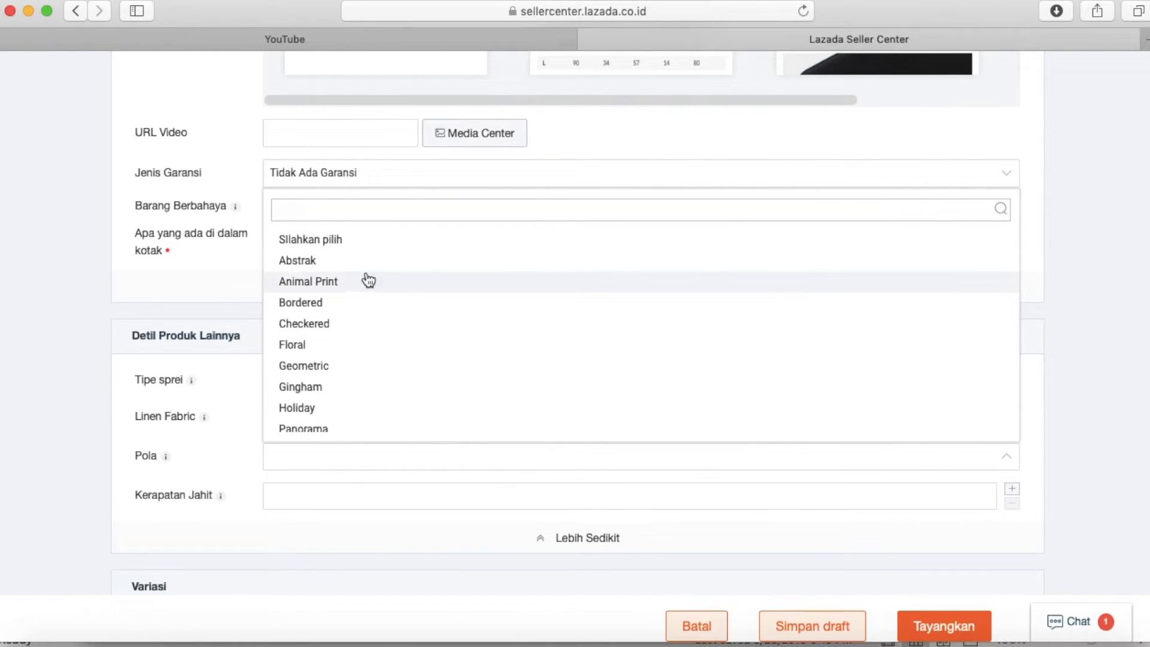
click(317, 261)
click(296, 486)
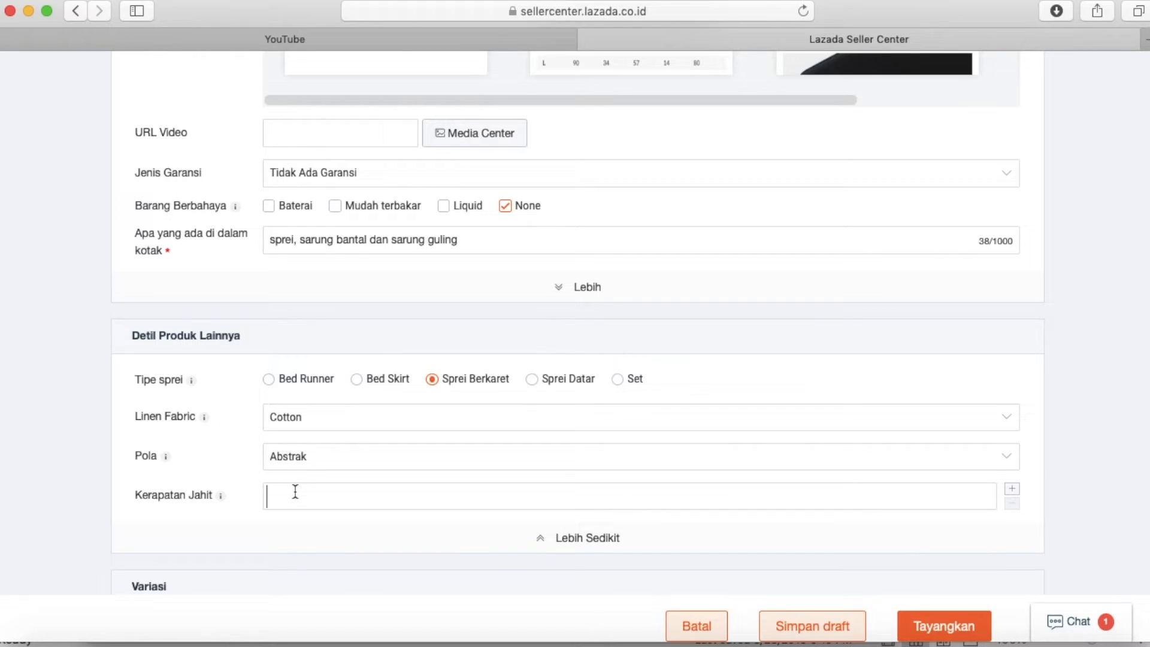
text(200)
click(303, 534)
click(502, 372)
Step: Choose Single as the first bed sheet size in the variations
scroll(179, 470, down, 5)
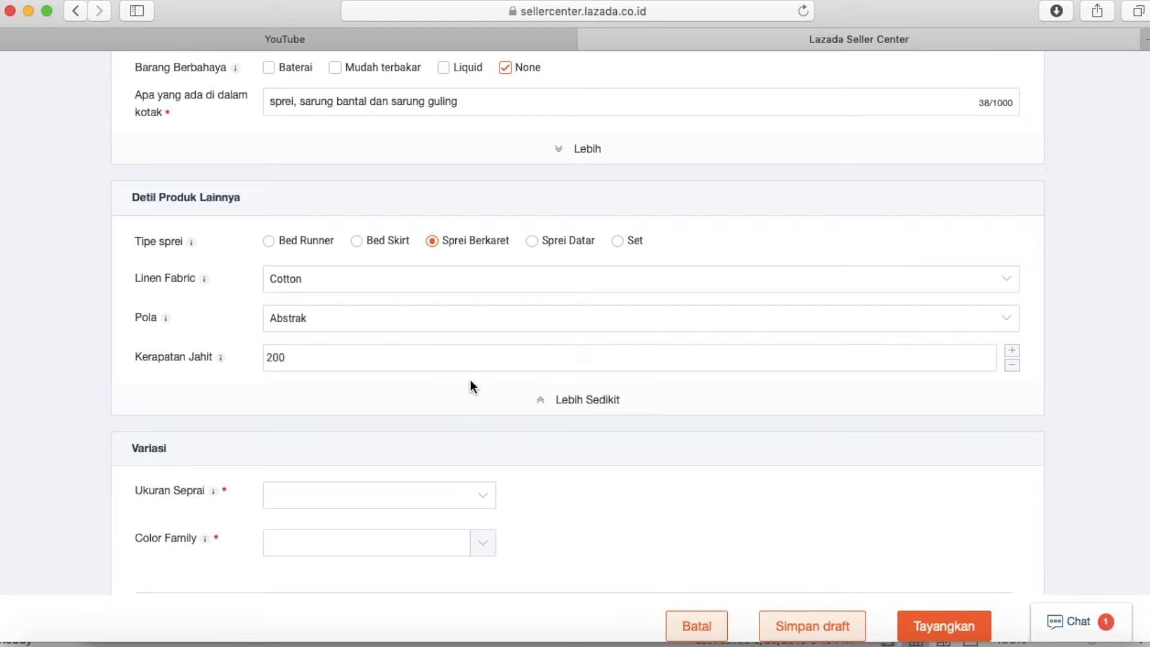
scroll(481, 391, down, 5)
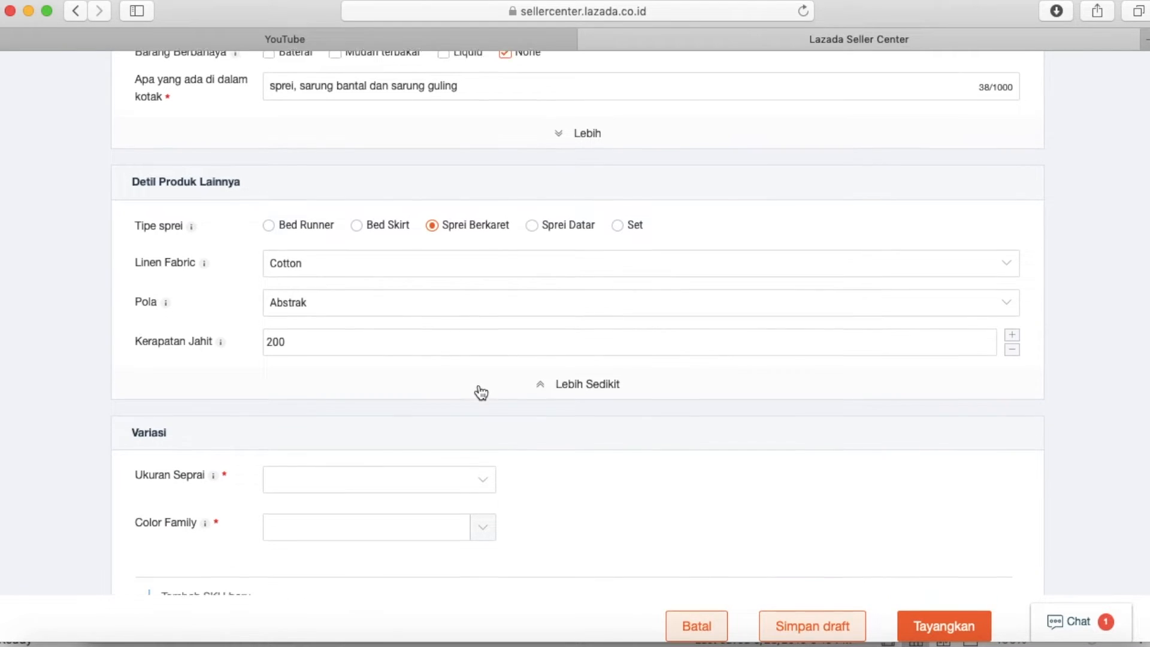
scroll(476, 389, down, 2)
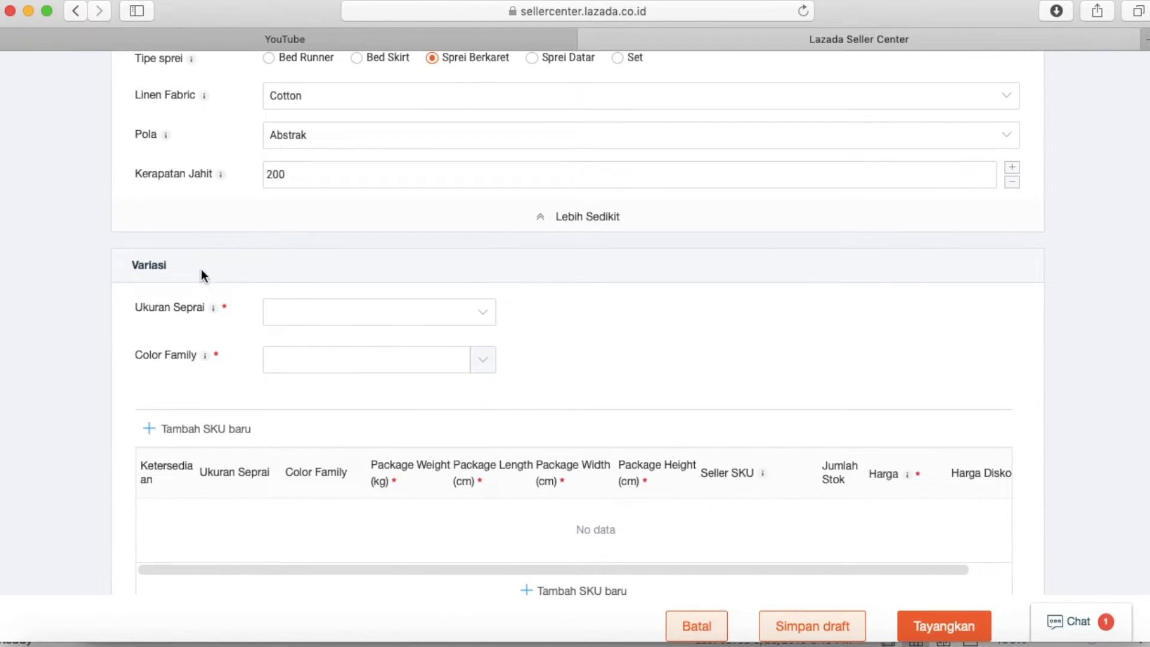
scroll(267, 285, down, 1)
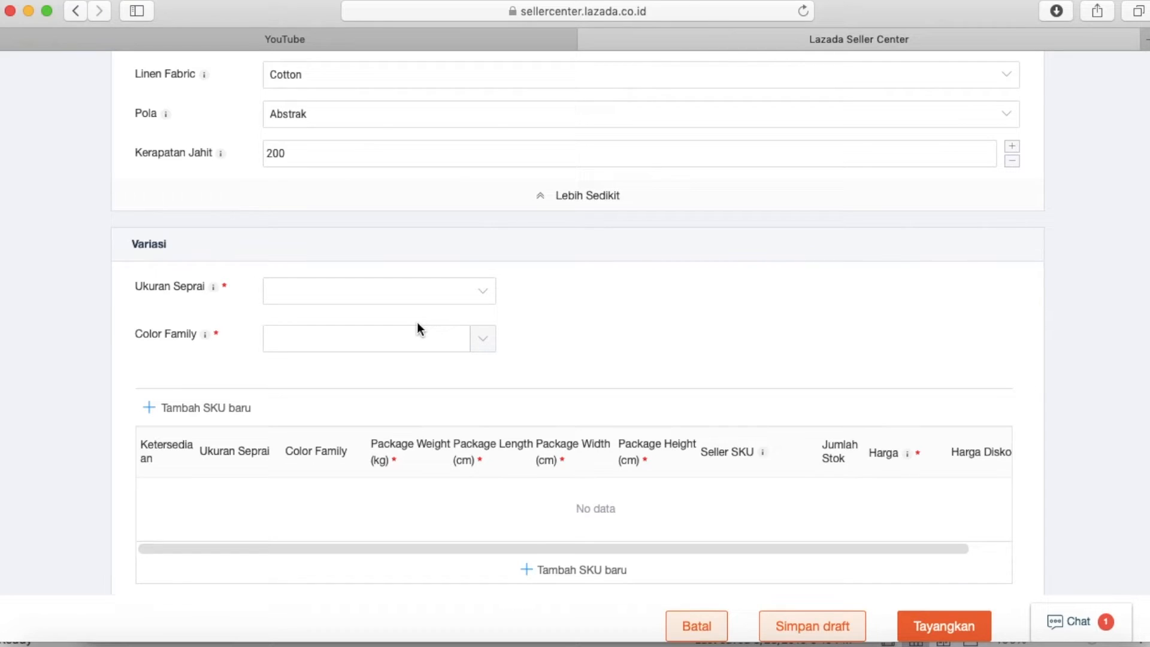
click(484, 302)
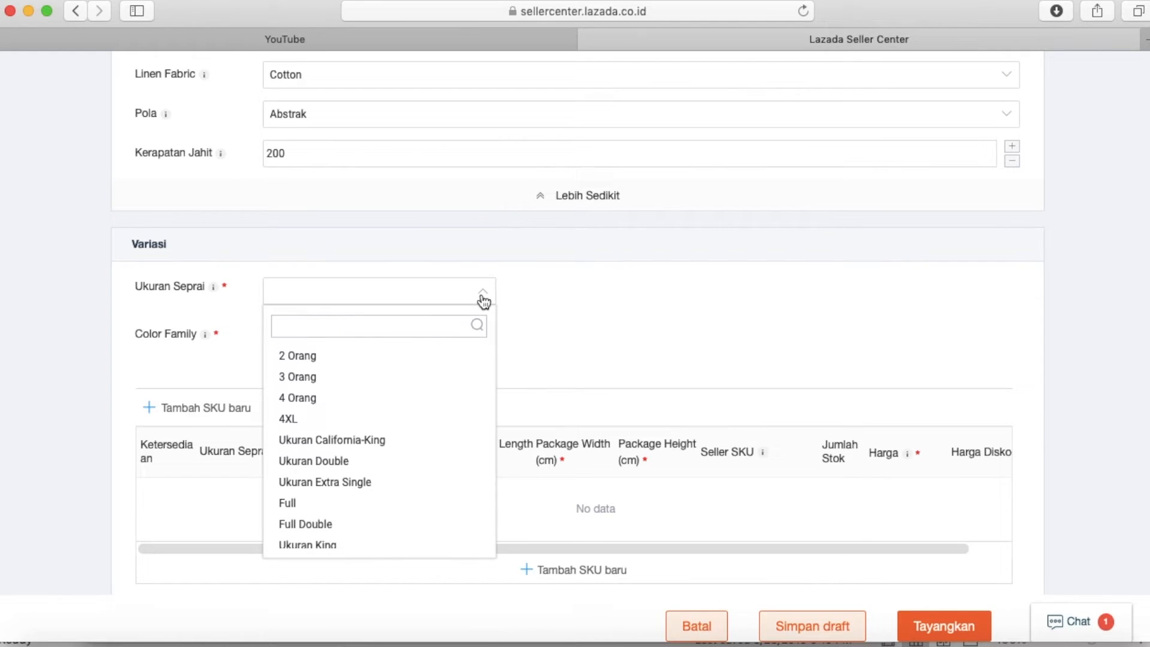
scroll(426, 375, down, 3)
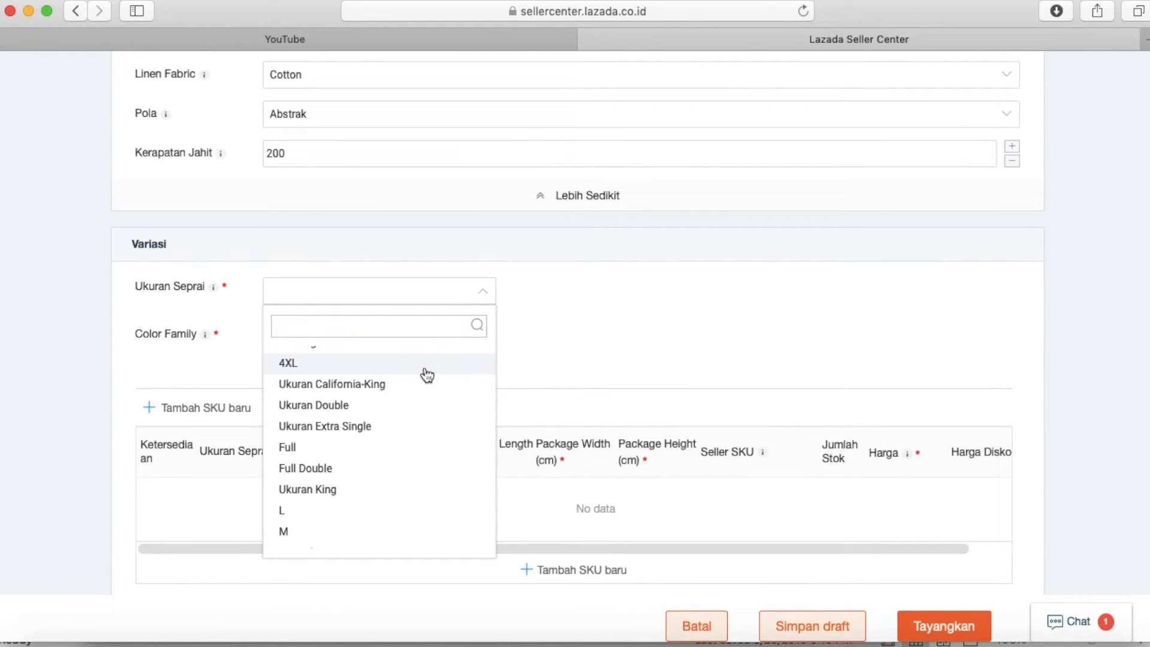
scroll(425, 376, down, 3)
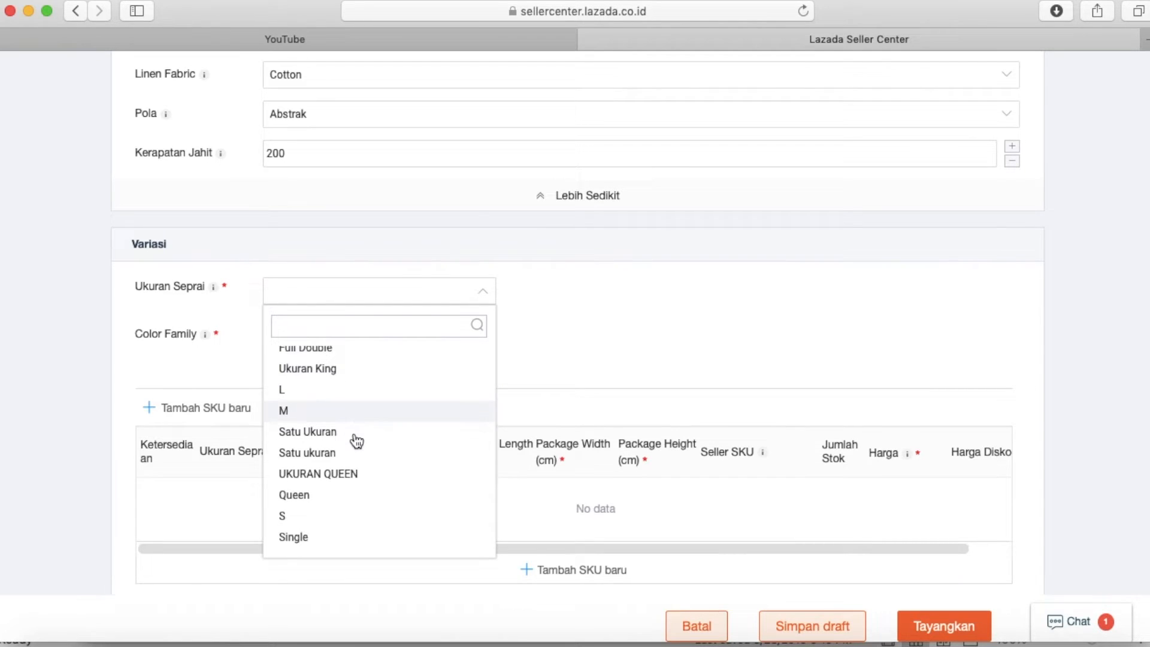
click(295, 517)
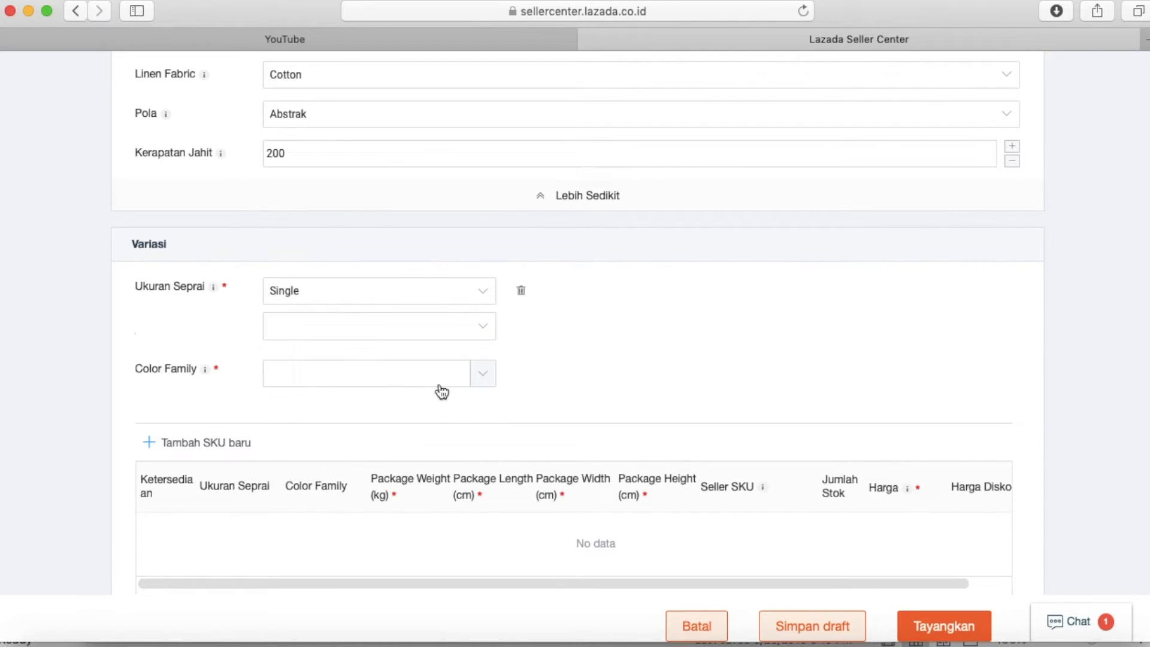
Step: Add Queen as the second bed sheet size variation
click(488, 333)
scroll(358, 458, down, 1)
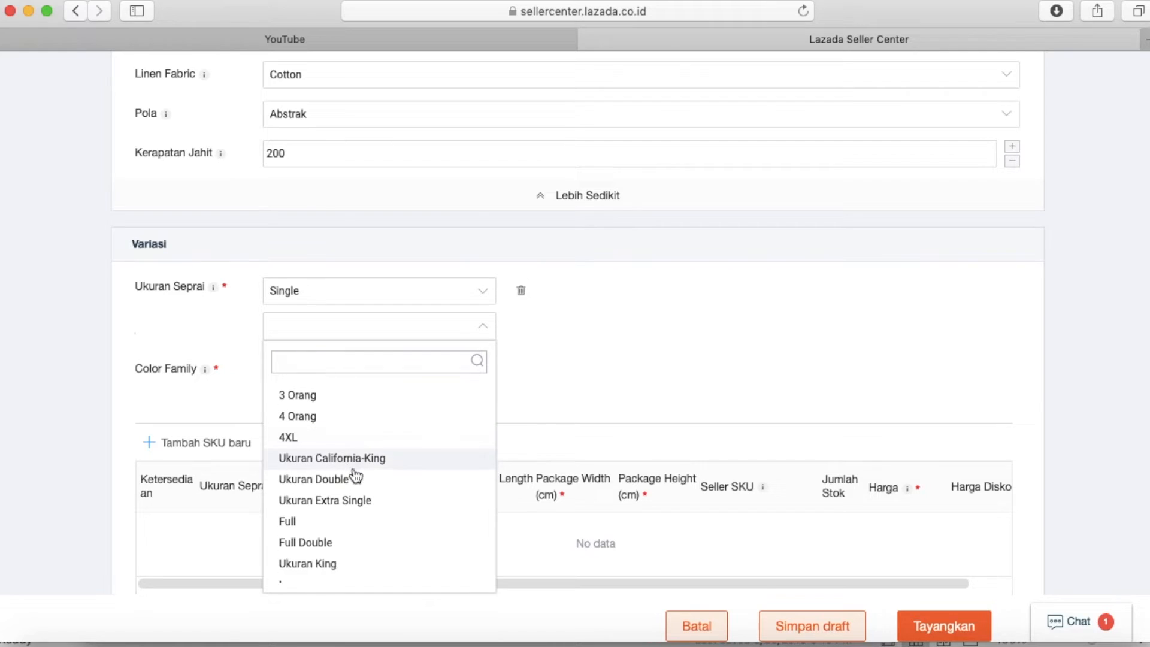
scroll(354, 476, down, 5)
click(303, 549)
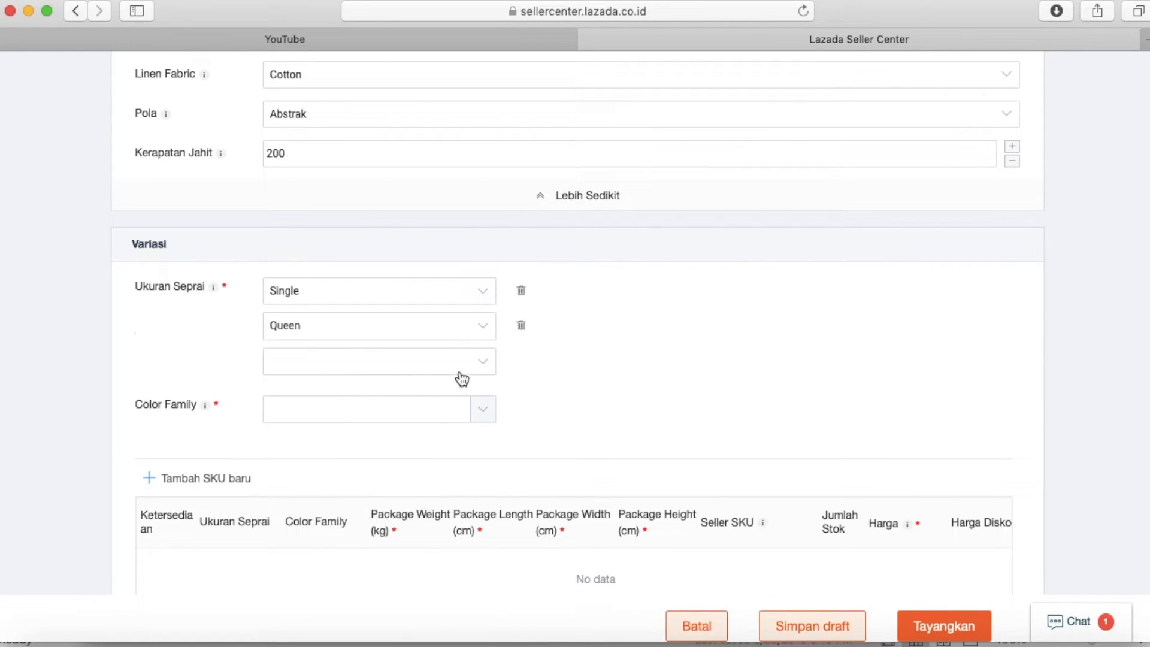
Step: Add Ukuran King as the third bed sheet size variation
click(480, 365)
scroll(326, 492, down, 10)
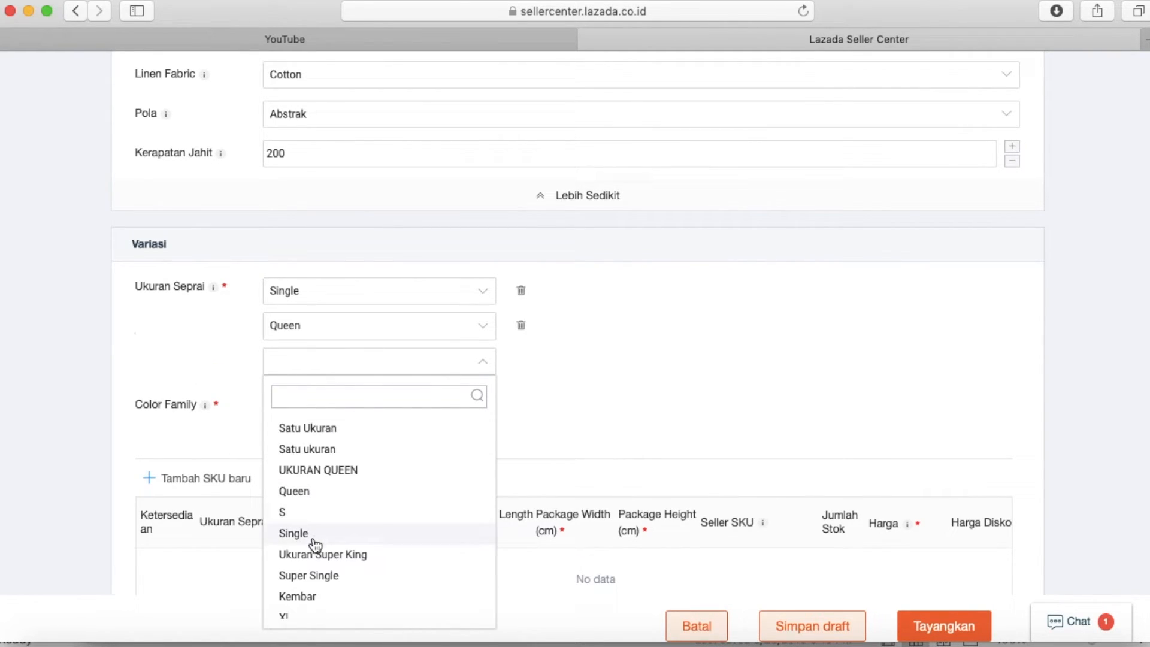
scroll(314, 557, down, 6)
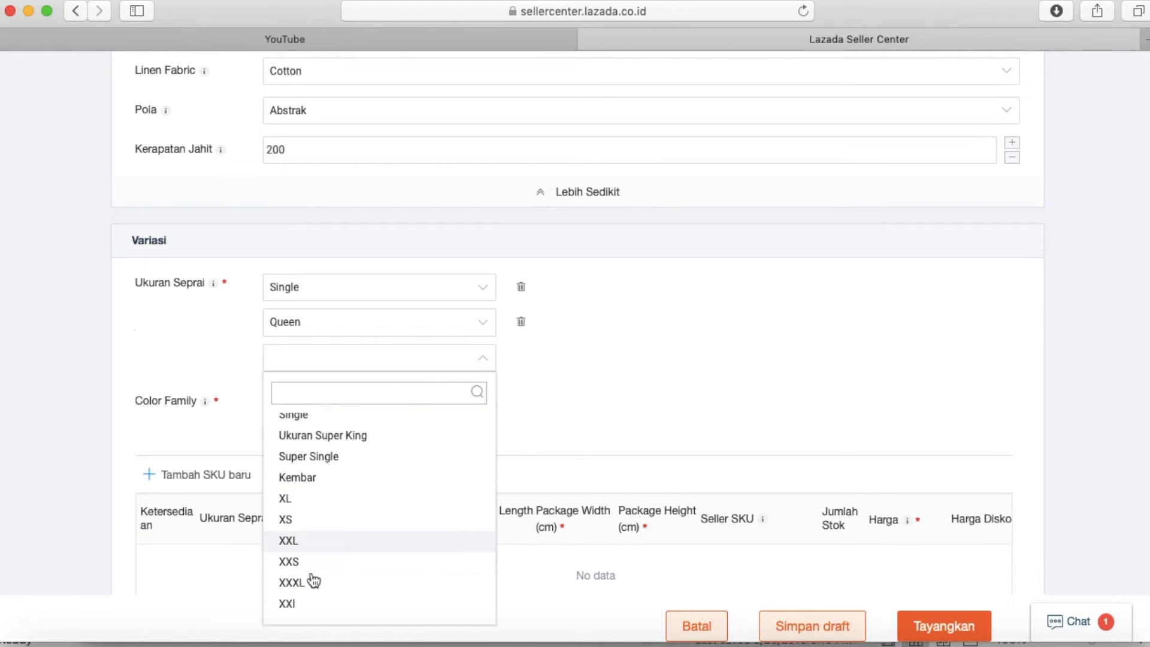
scroll(313, 572, down, 3)
scroll(334, 465, up, 5)
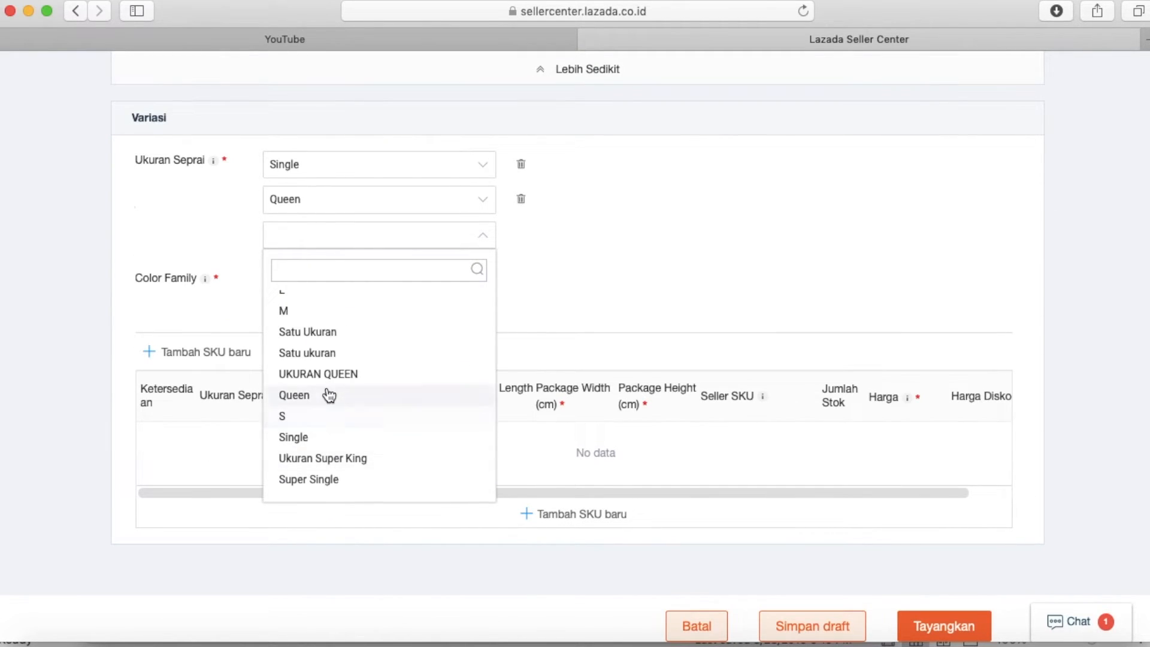
scroll(328, 395, up, 3)
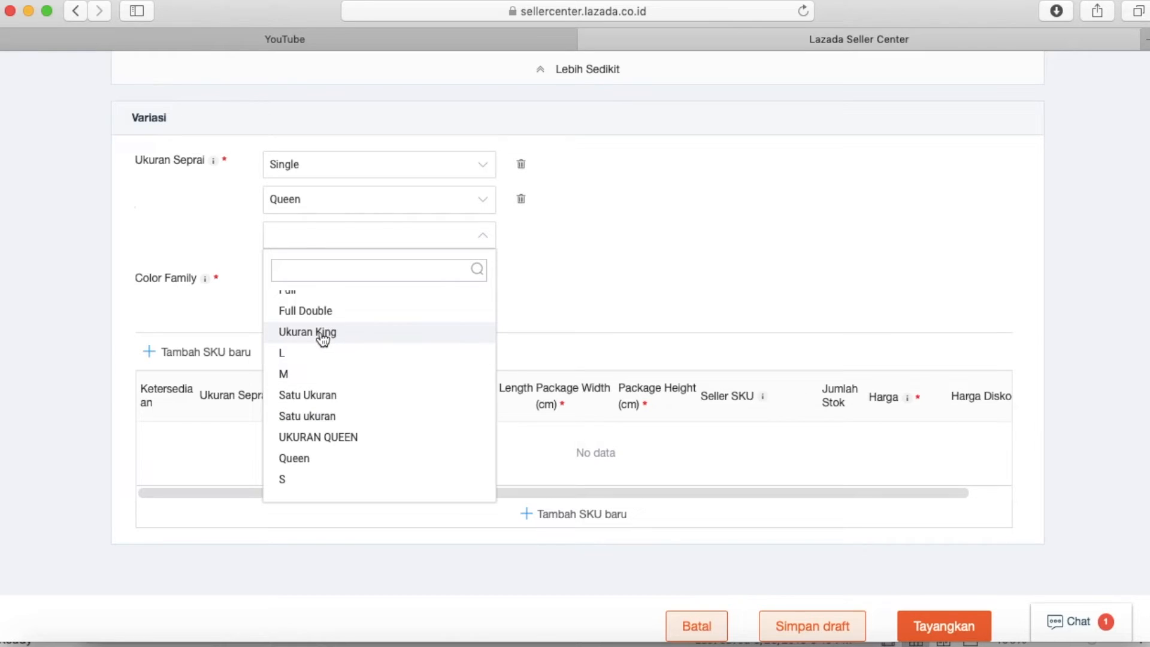
scroll(323, 338, up, 7)
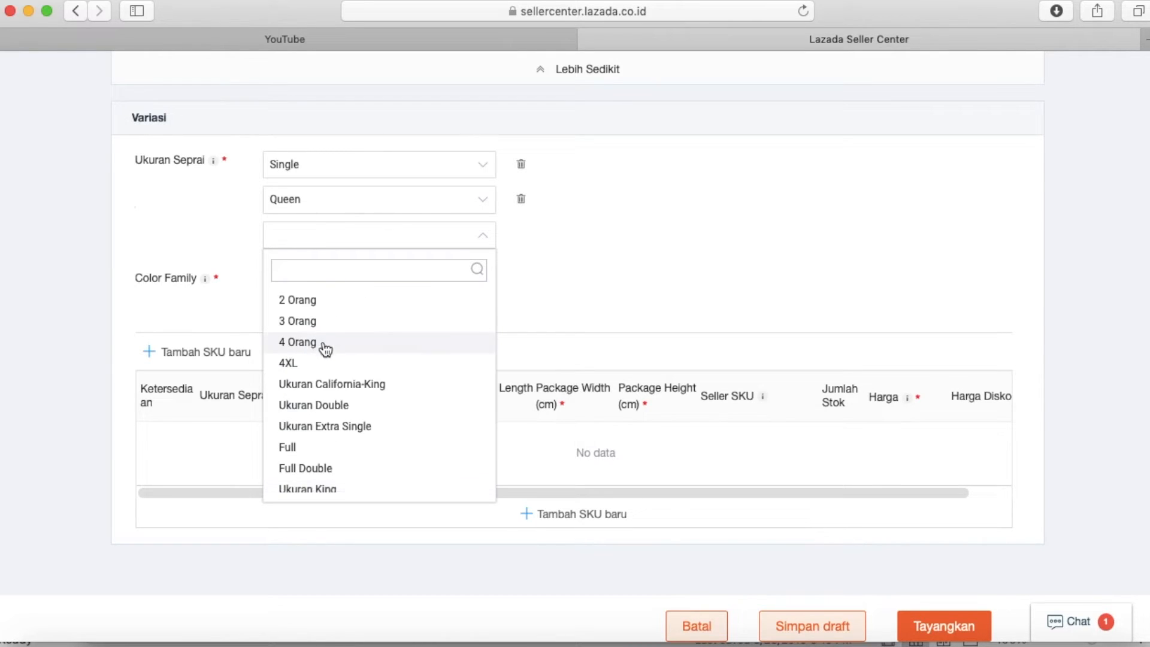
click(313, 488)
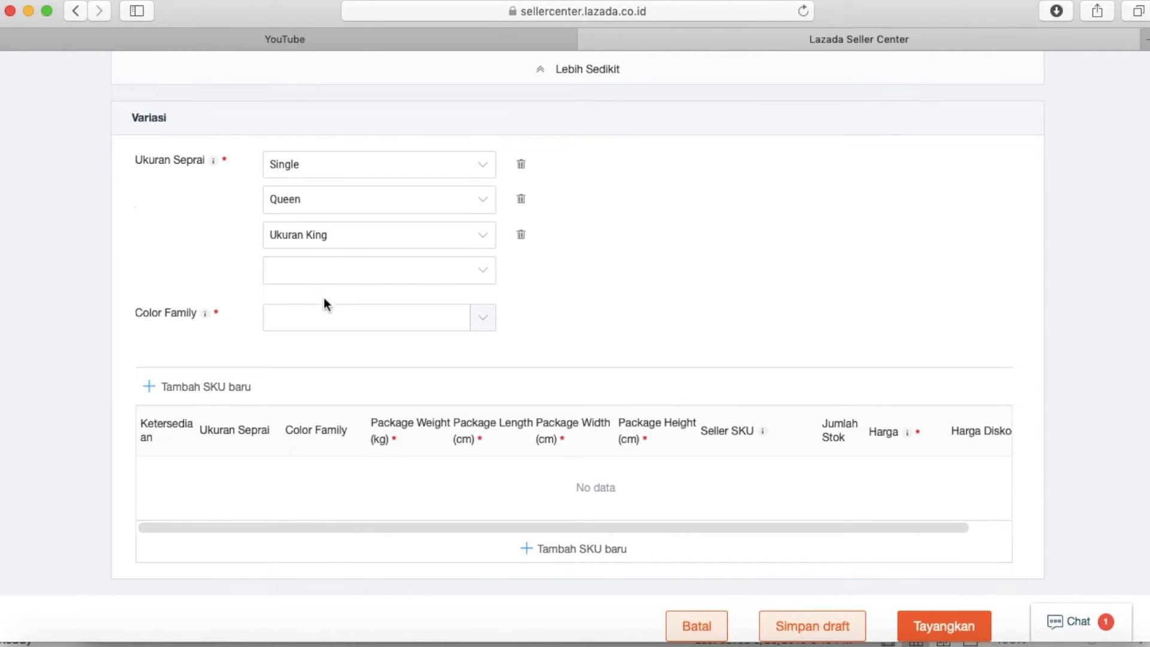
Step: Add Black and Blue as the color family variations
click(483, 326)
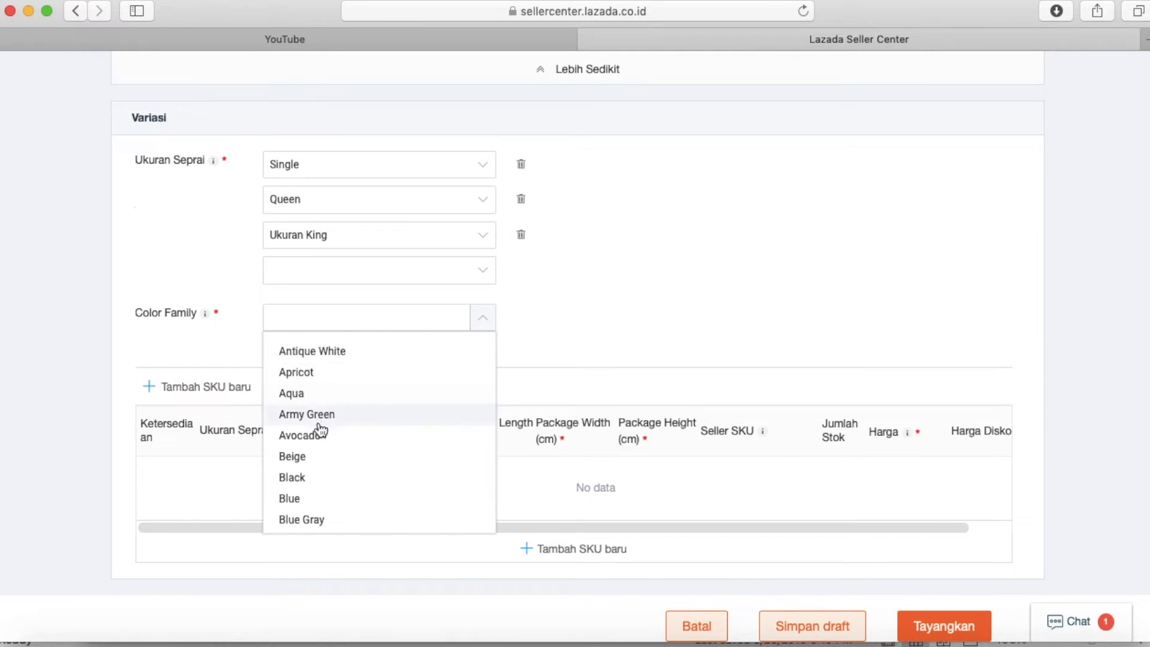
click(294, 478)
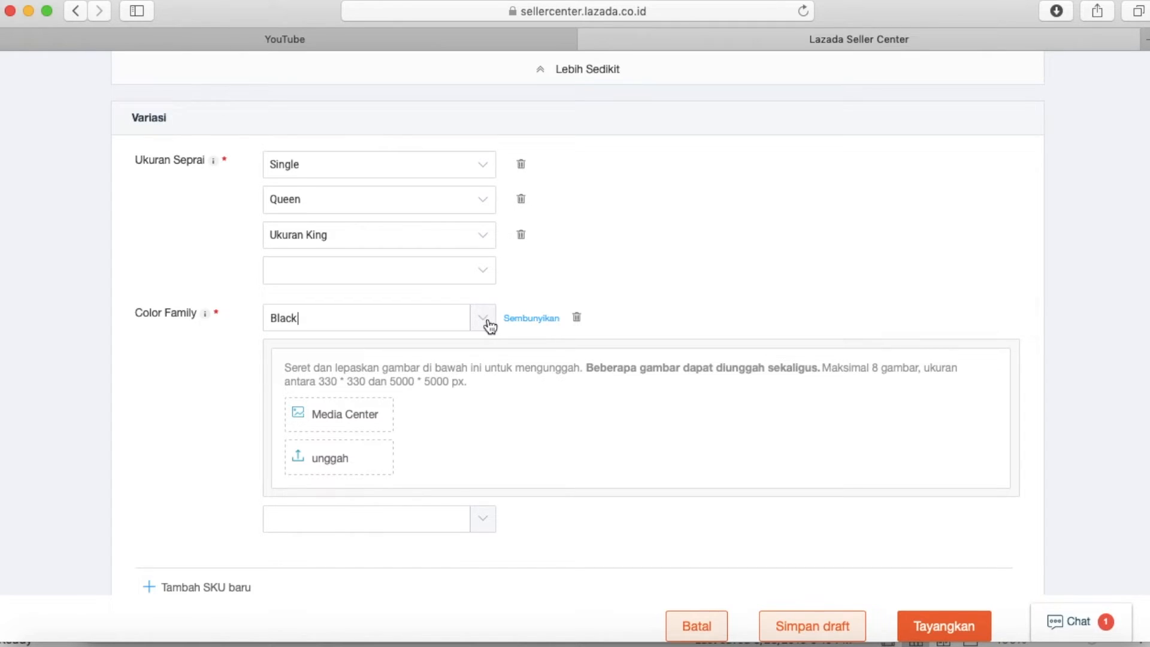
scroll(488, 329, down, 2)
click(484, 471)
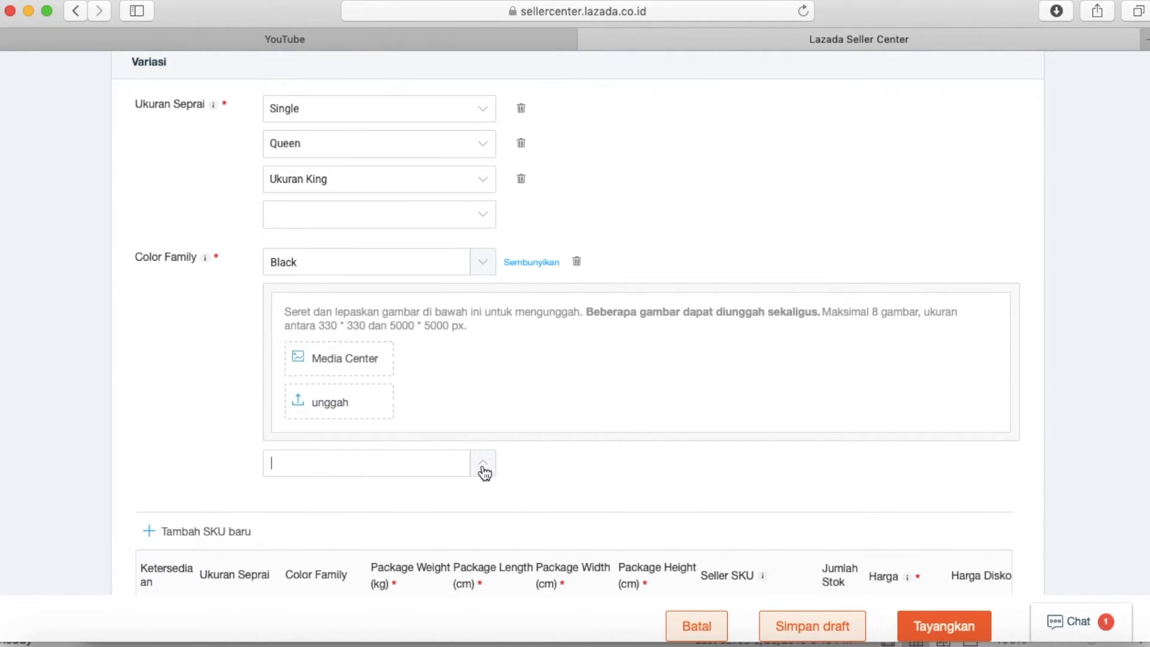
scroll(419, 437, down, 1)
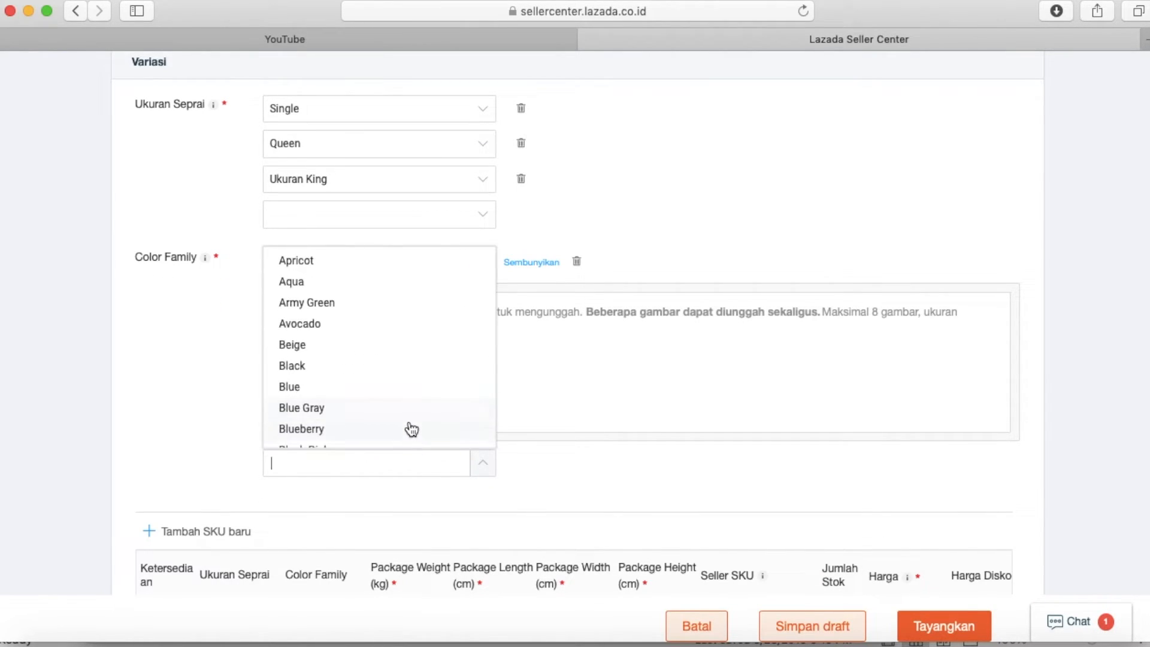
click(318, 388)
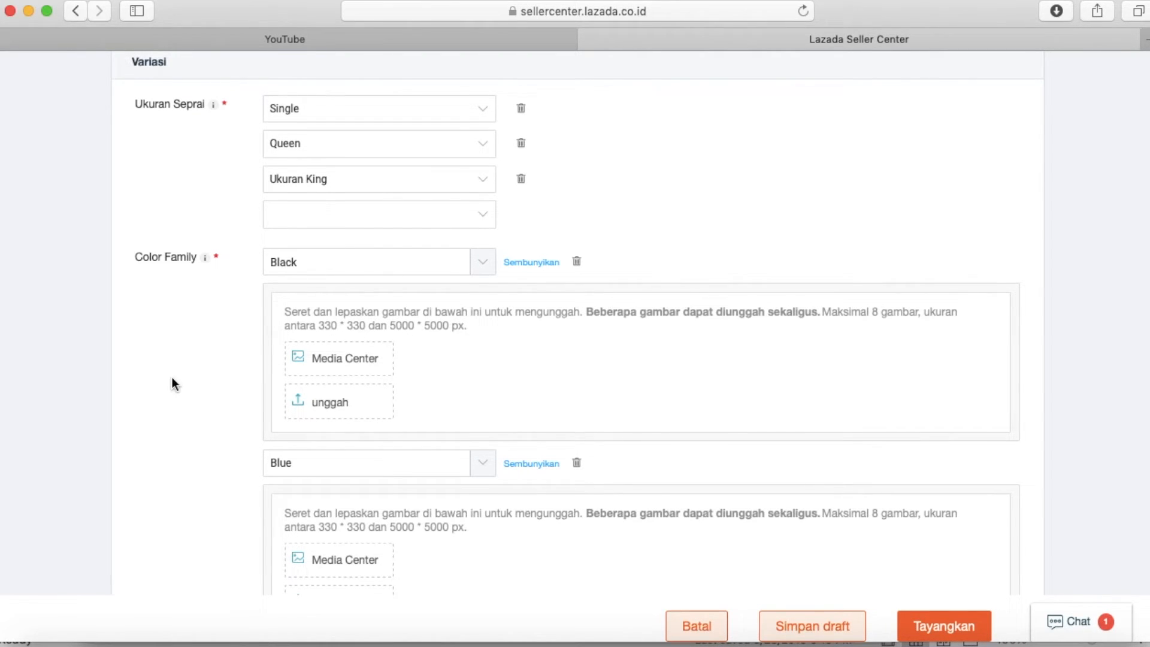
Step: Upload Hitam.jpg from the polos folder in Dokumen as the image for the Black variation
scroll(169, 379, down, 1)
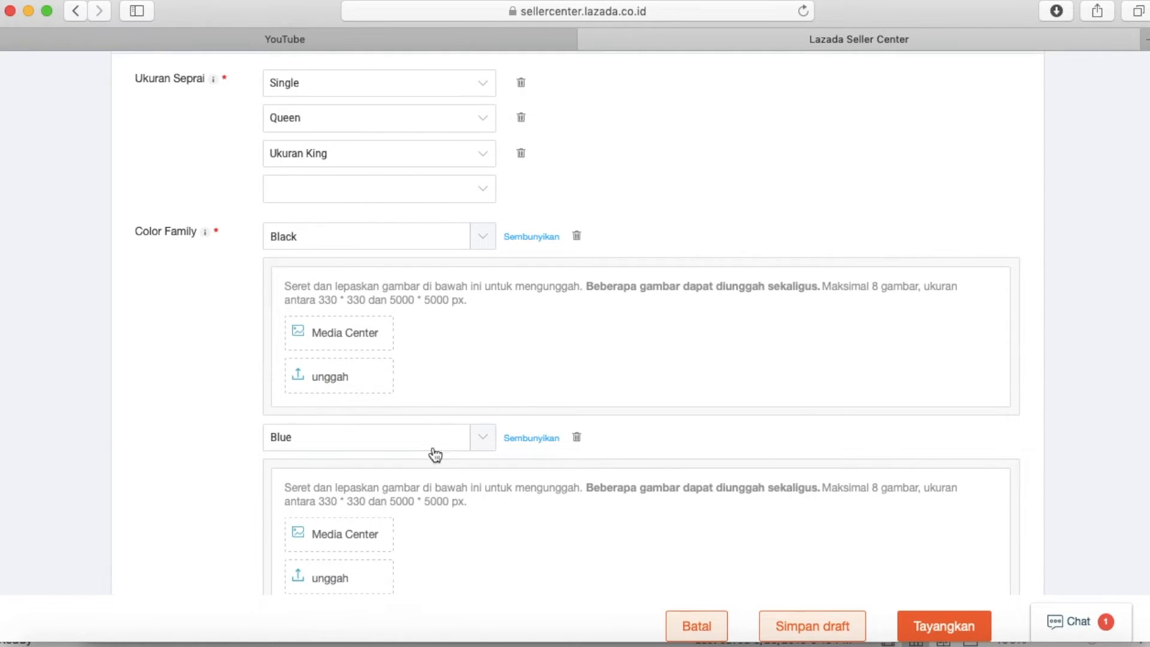
scroll(432, 455, down, 1)
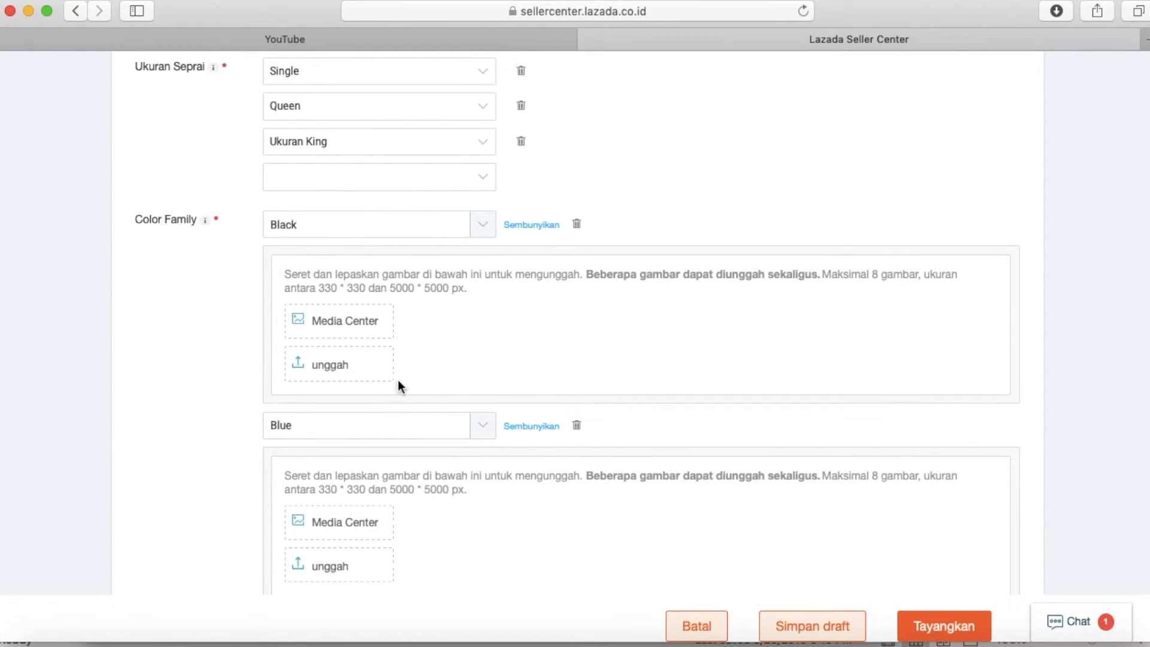
click(333, 368)
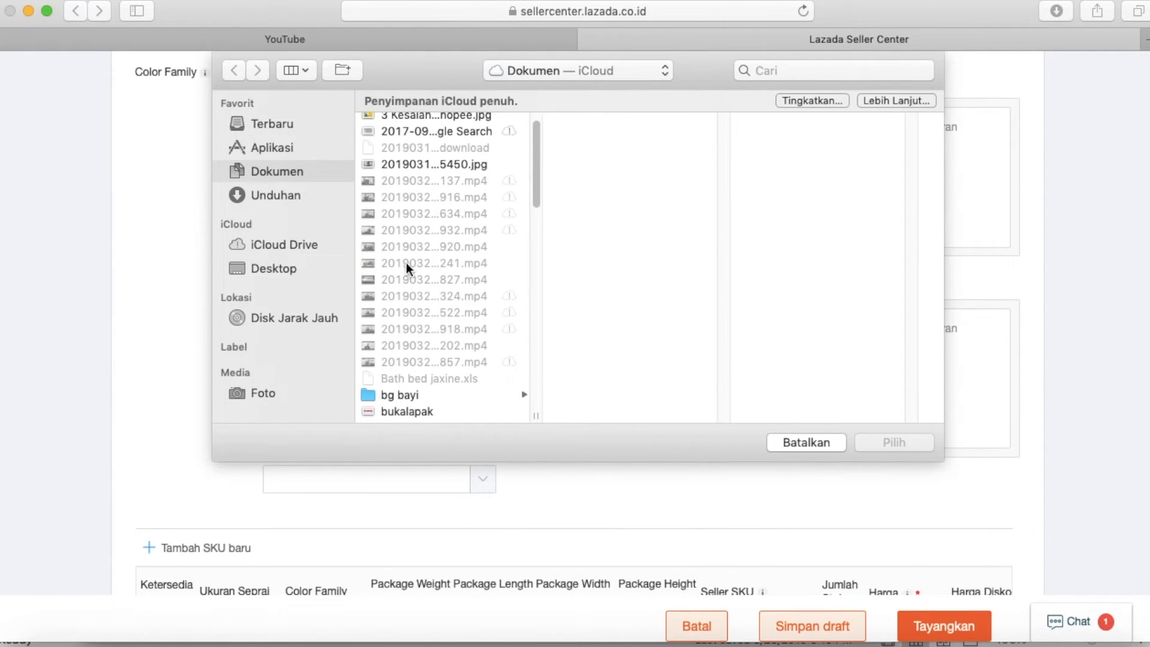
drag(534, 195, 533, 329)
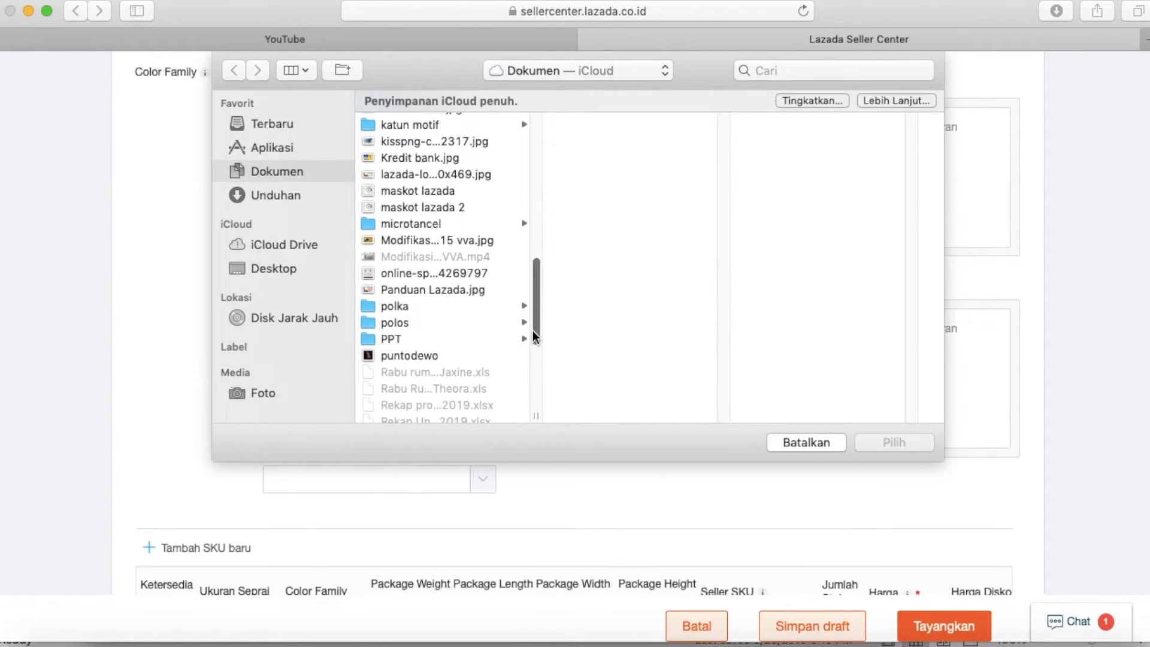
click(397, 319)
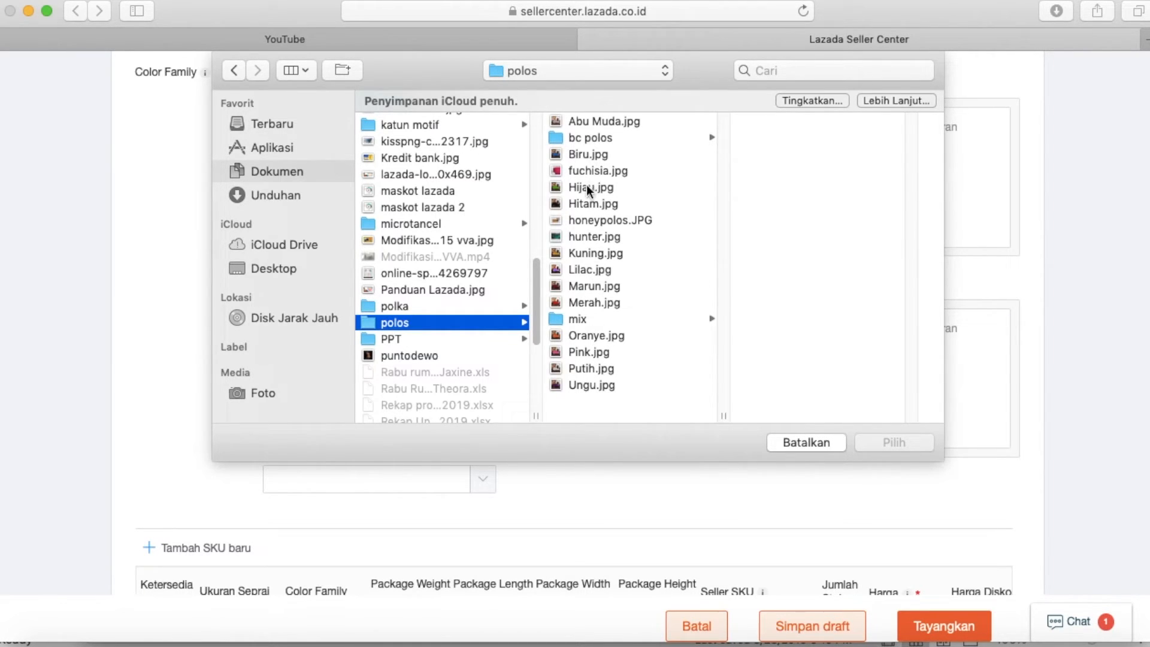
double_click(583, 204)
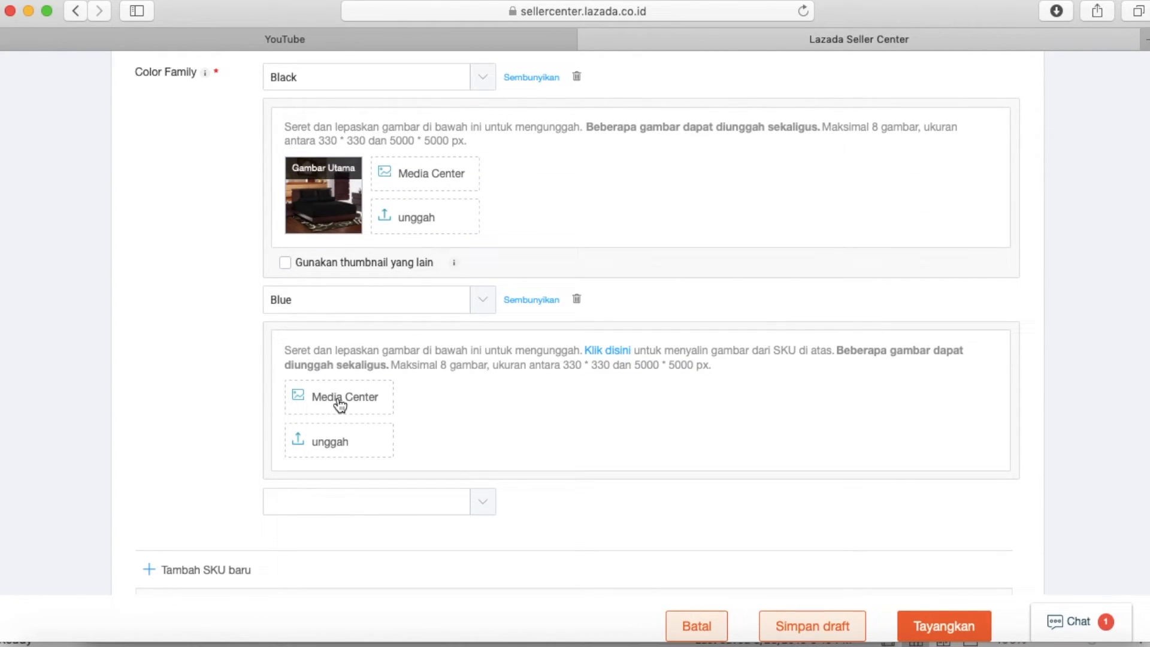
Step: Upload Biru.jpg from the polos folder as the image for the Blue variation
click(336, 445)
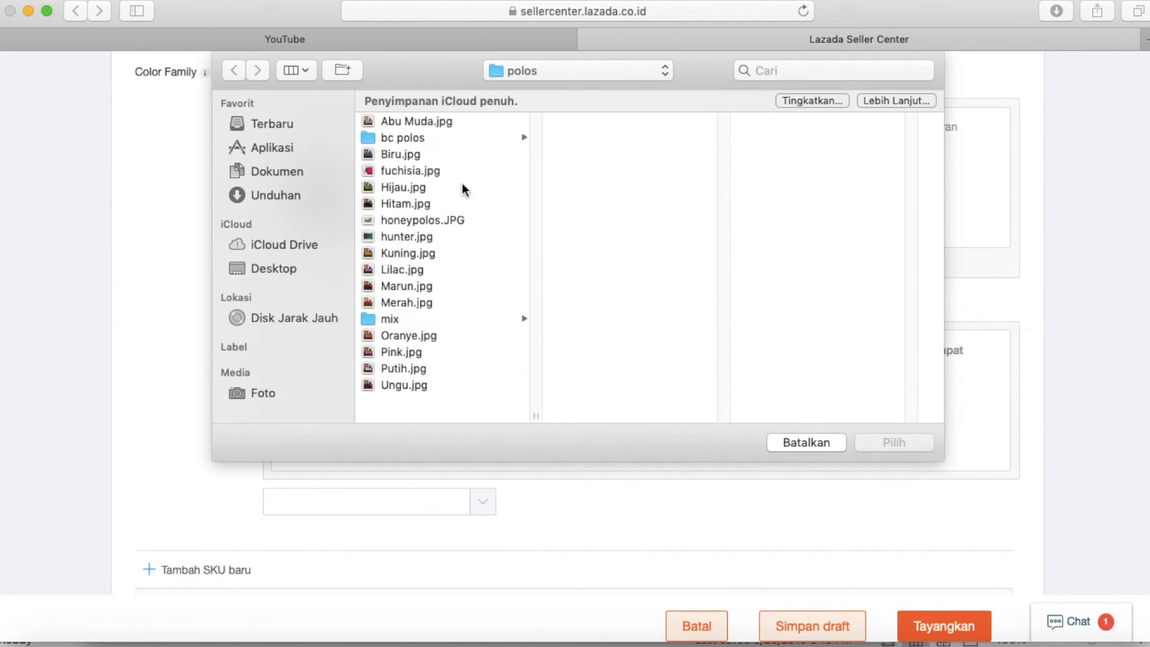
double_click(400, 156)
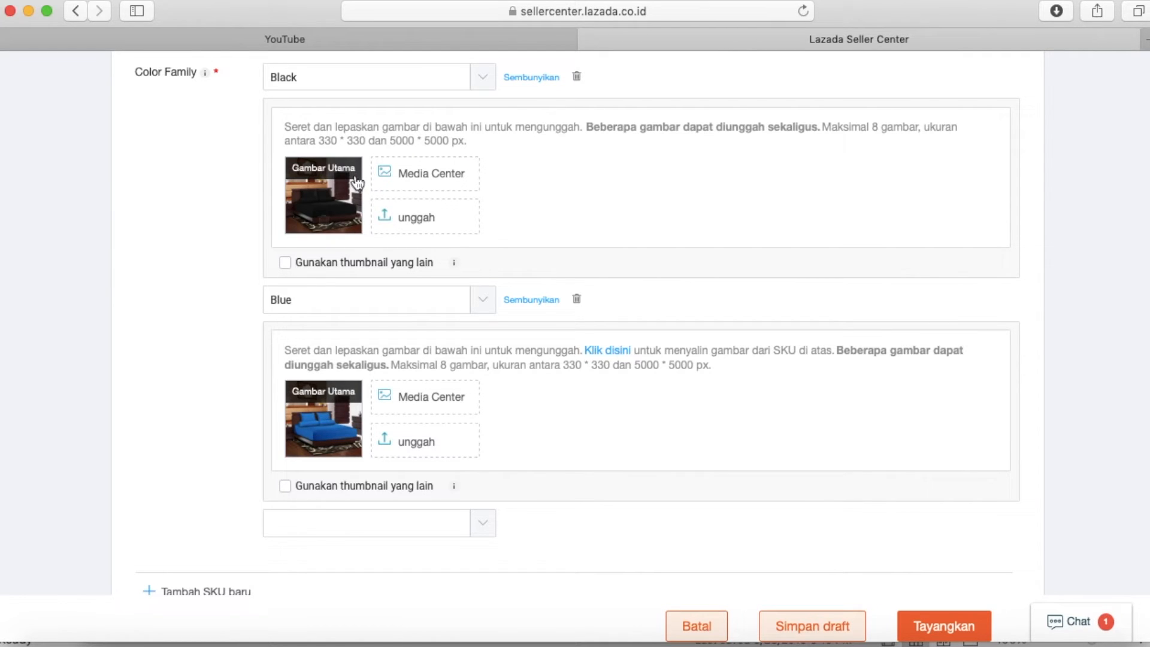
click(402, 219)
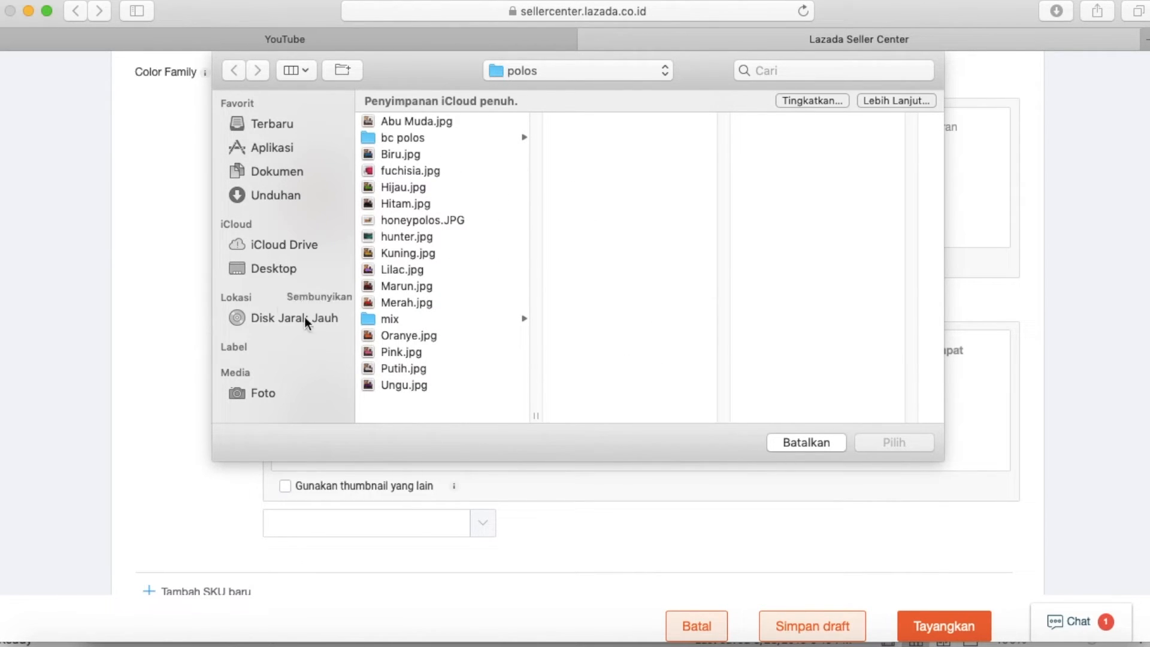
click(809, 442)
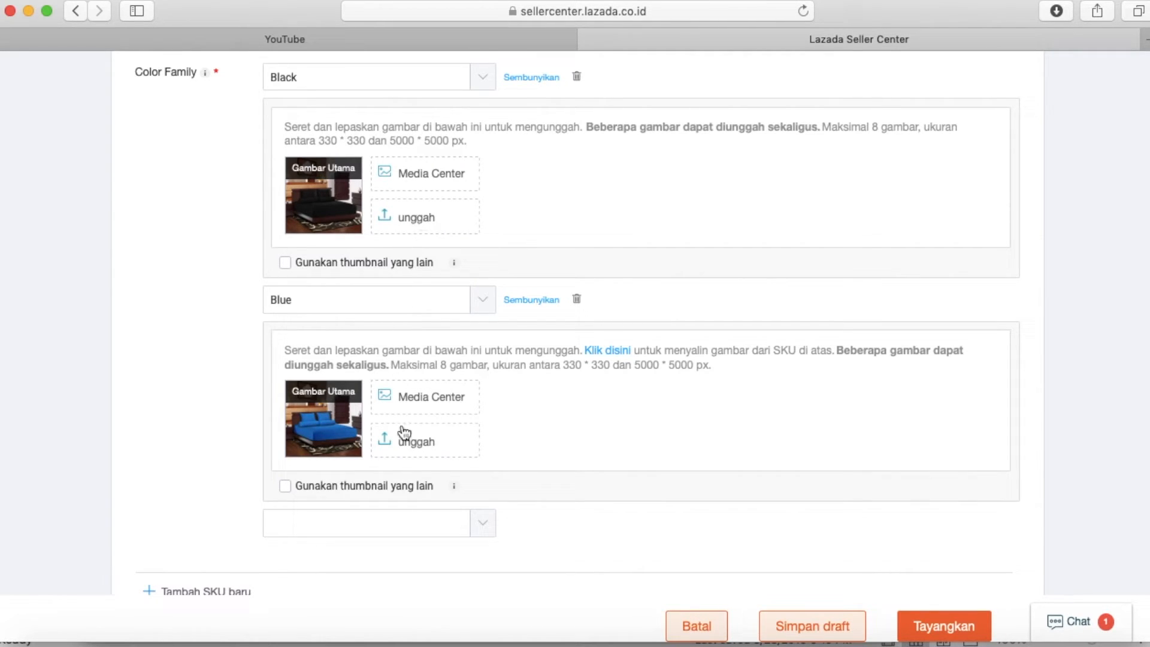
Step: Review the size and color combinations in the SKU table against the chosen bed sheet variations
scroll(383, 443, down, 1)
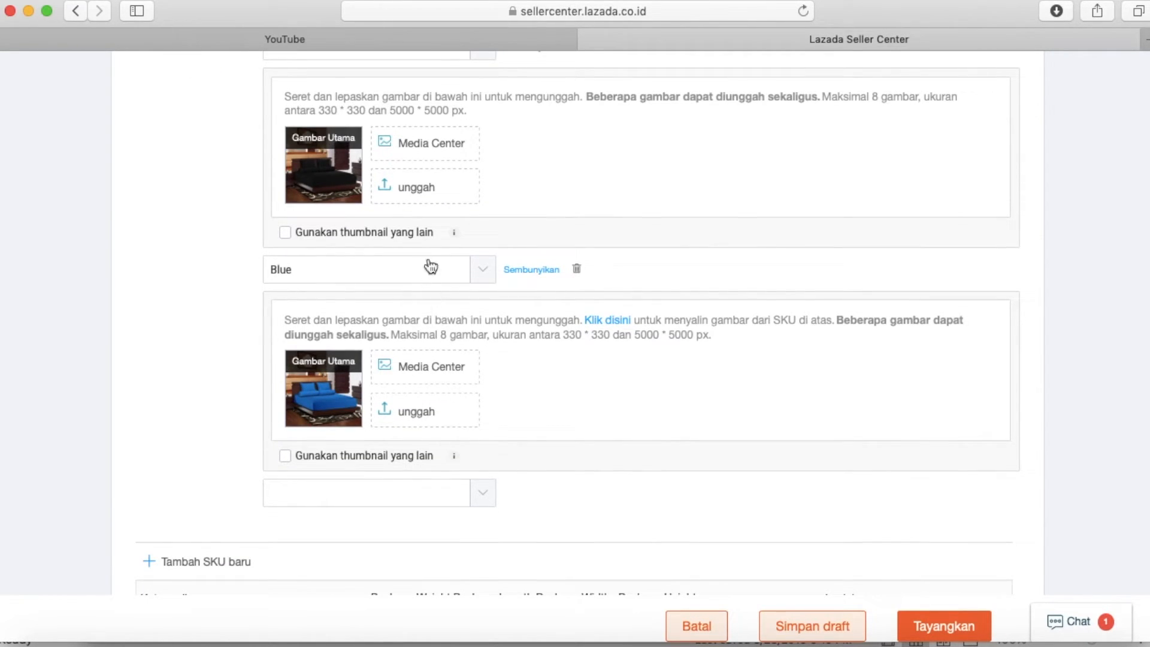
click(484, 497)
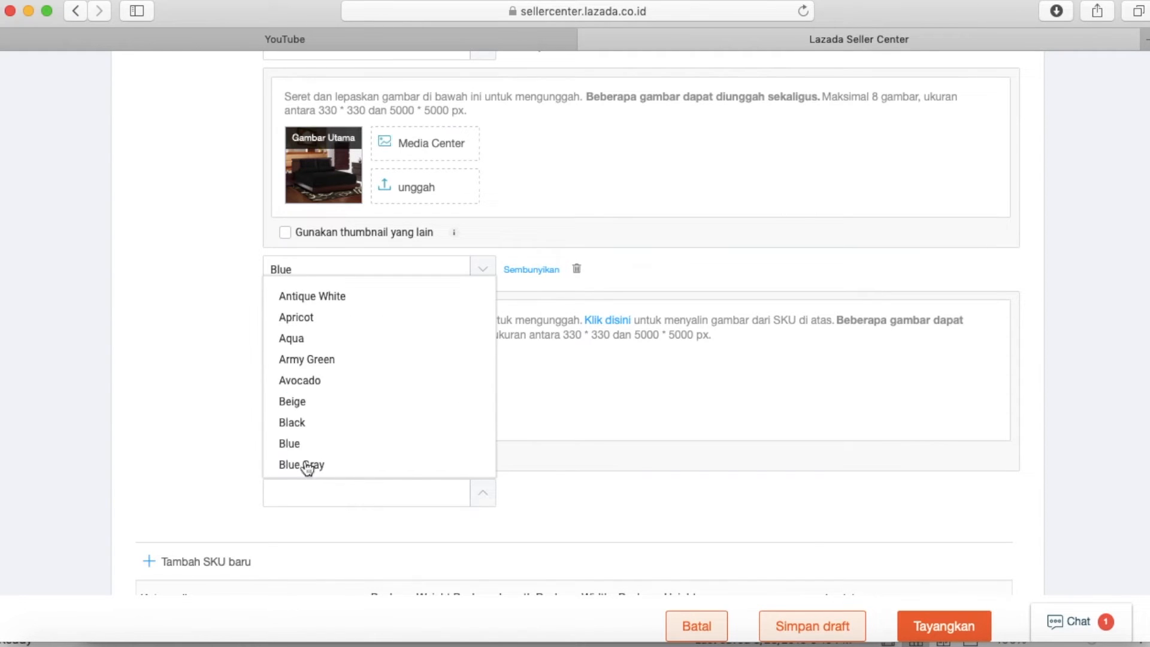
click(610, 487)
scroll(535, 422, down, 5)
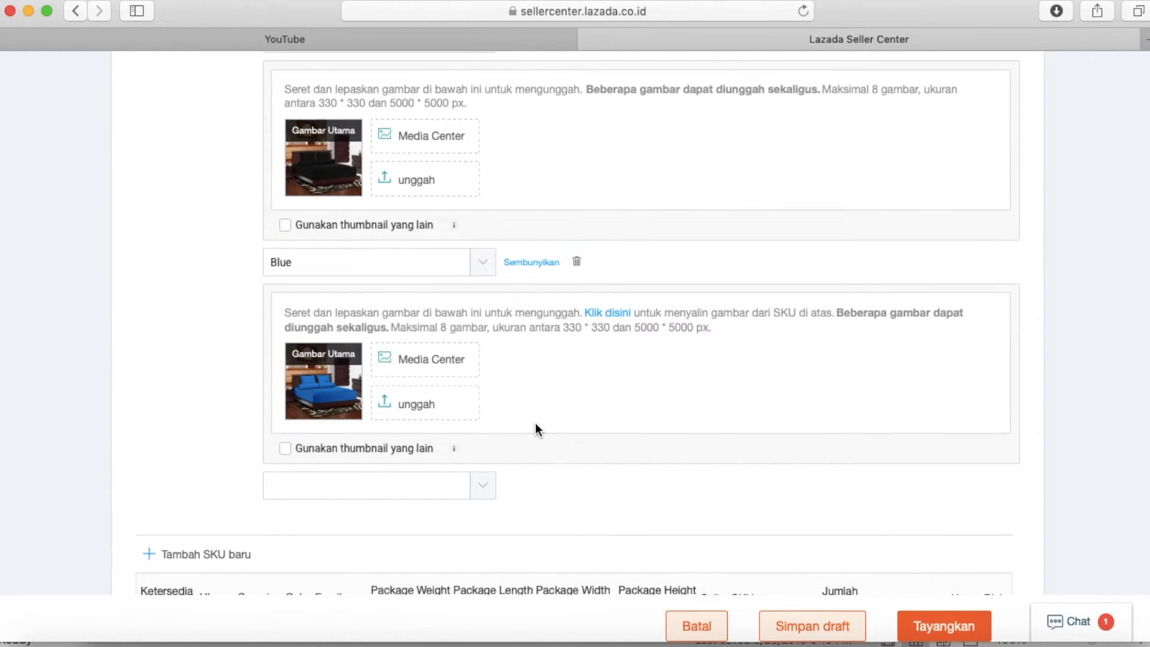
scroll(537, 426, down, 5)
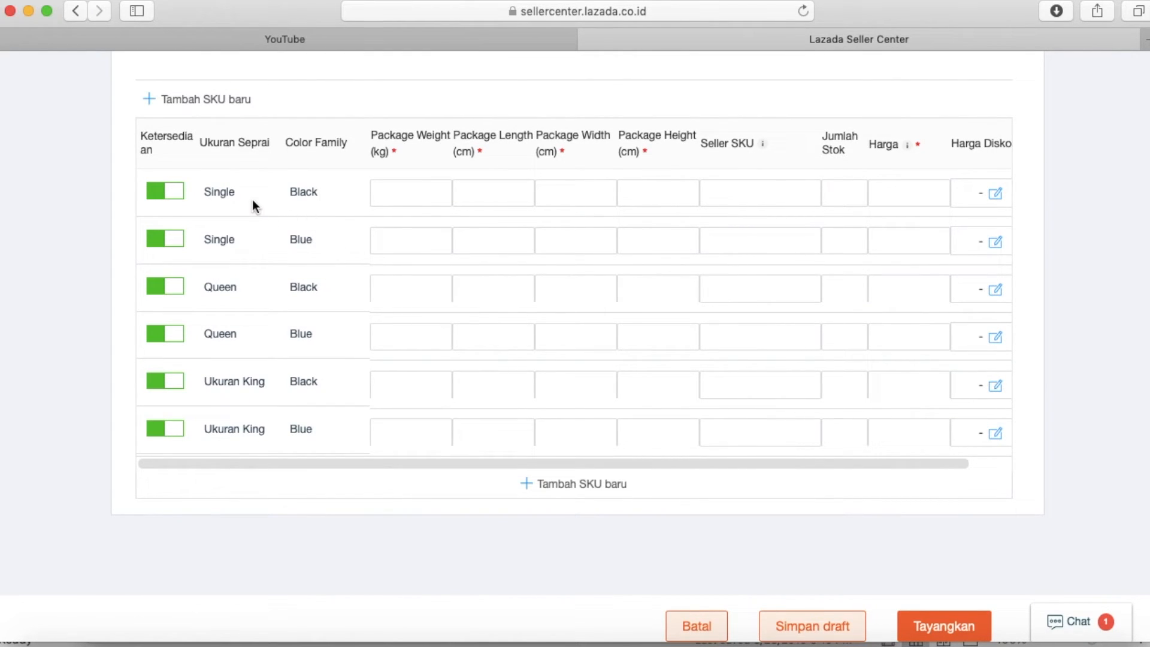
scroll(325, 236, up, 10)
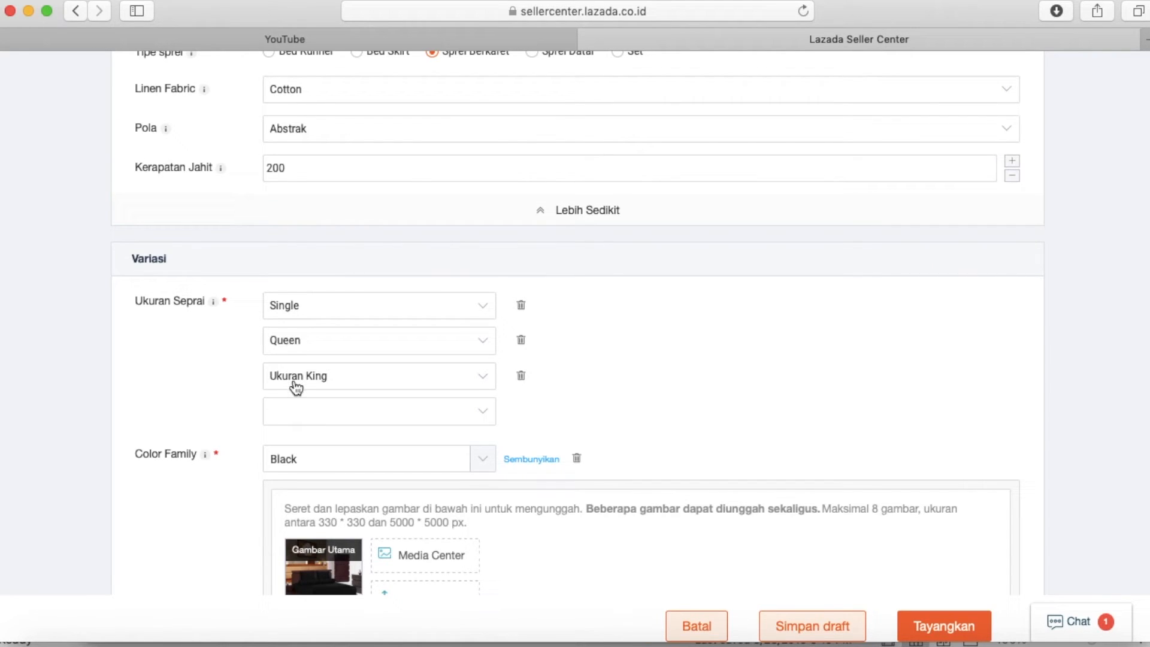
scroll(294, 386, down, 8)
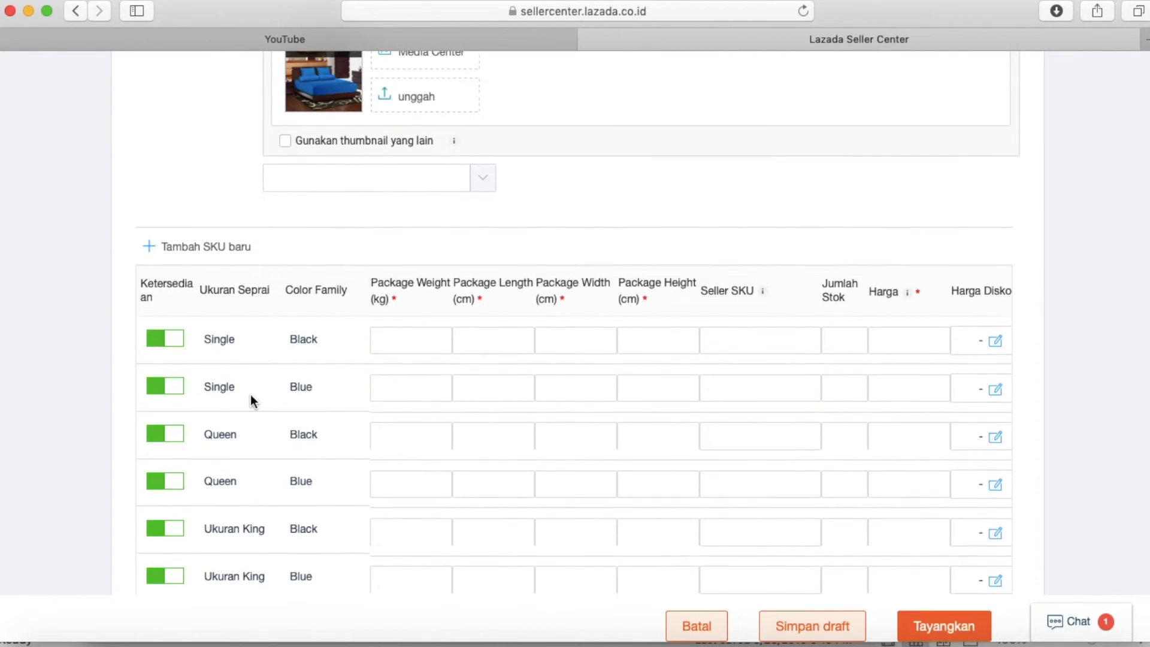
scroll(227, 389, down, 3)
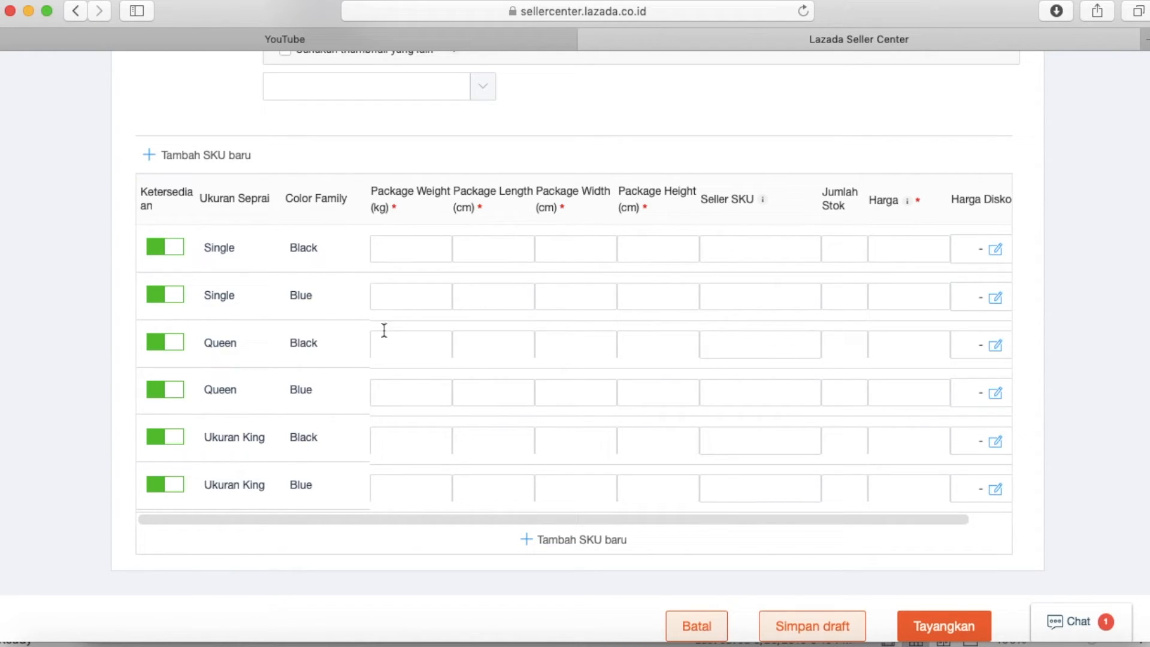
Step: Set the package weight of the Single Black variation to 0.2 kg
click(402, 248)
drag(393, 208, 370, 205)
click(409, 218)
click(389, 249)
text(1)
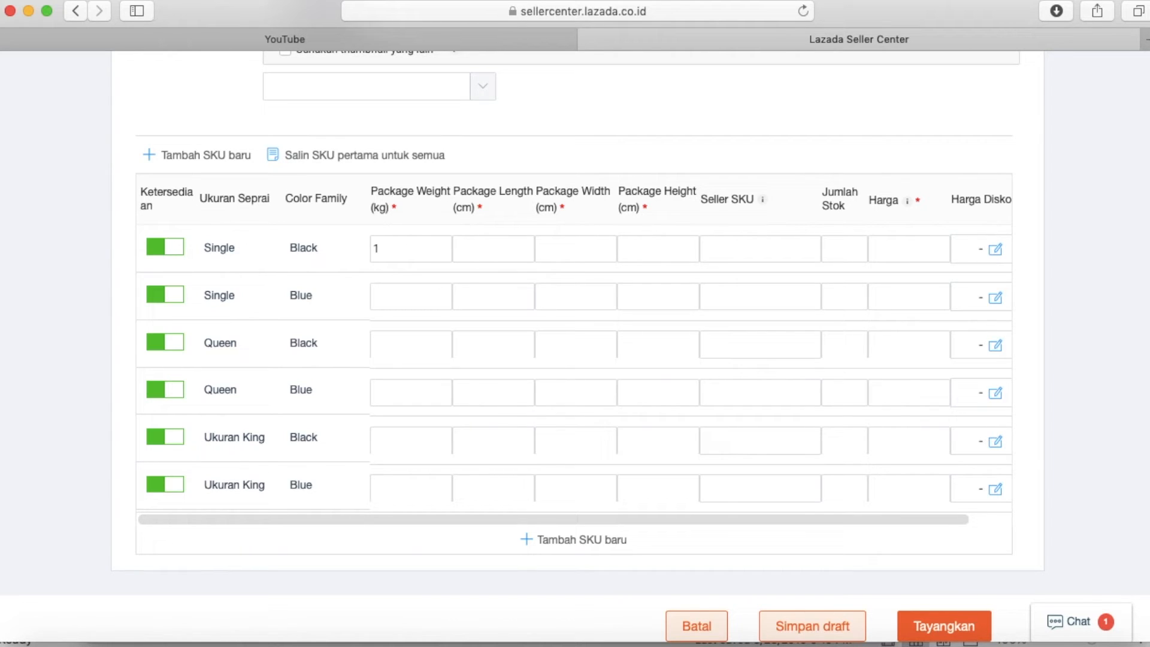
key(BackSpace)
text(0)
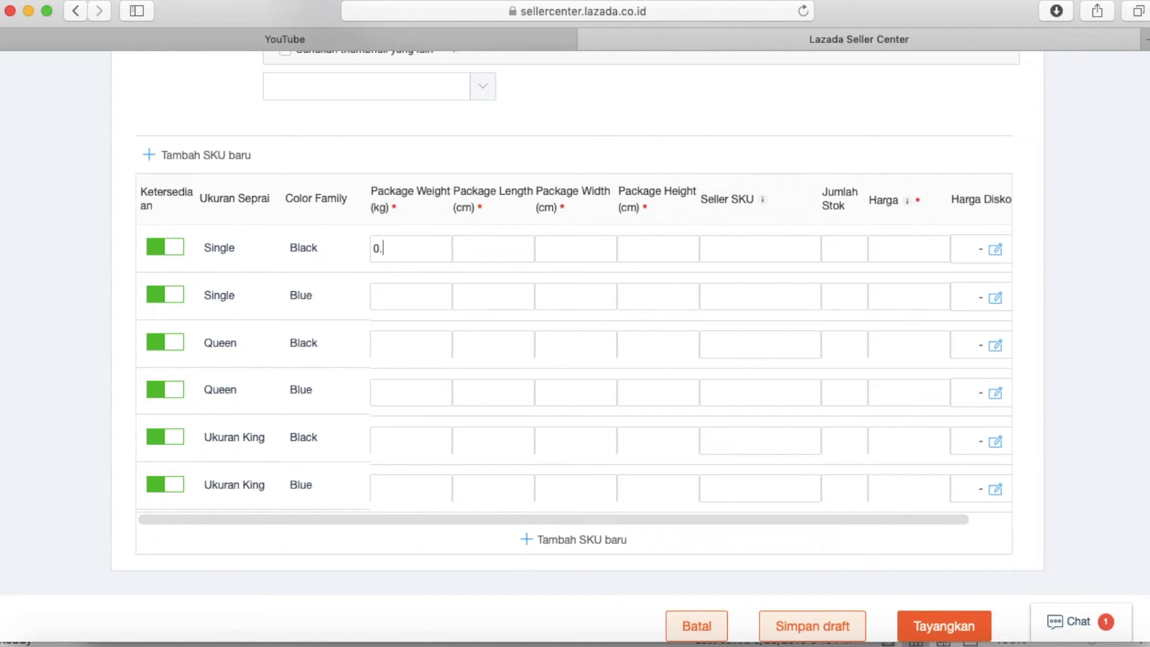
text(.2)
Step: Set the Single Black package dimensions to 25 cm length, 30 cm width and 10 cm height
click(491, 250)
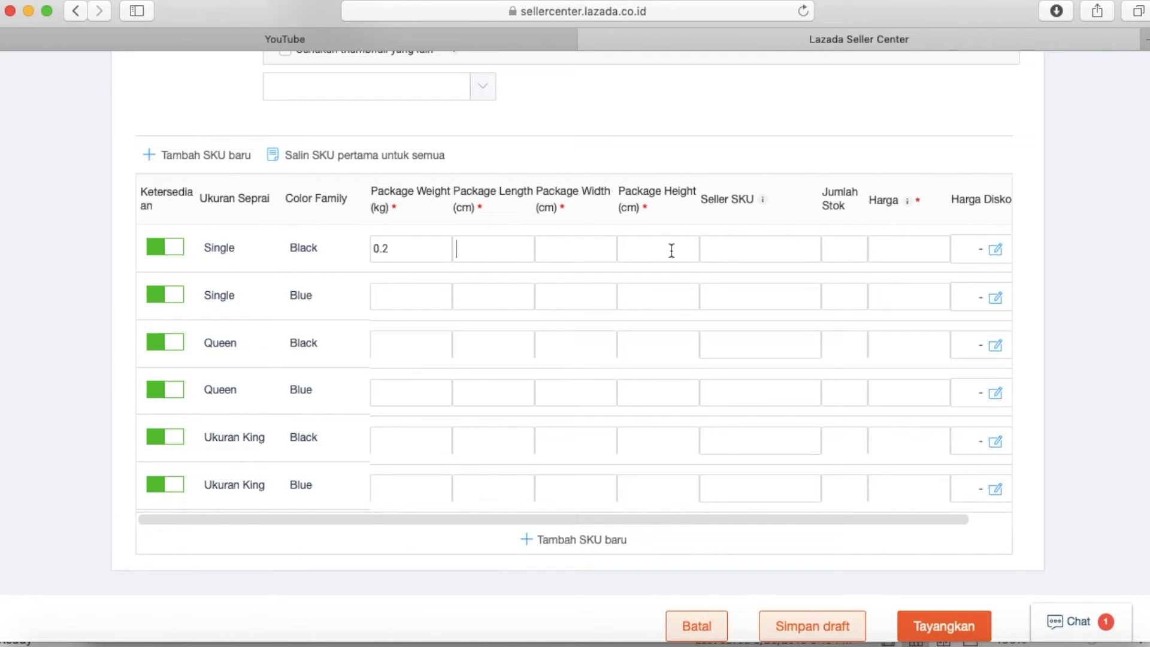
text(25)
click(596, 249)
text(30)
text(10)
Step: Enter "sp hitam single" as the Single Black seller SKU and set its stock quantity to 100
text(sp )
text(hitam )
text(single)
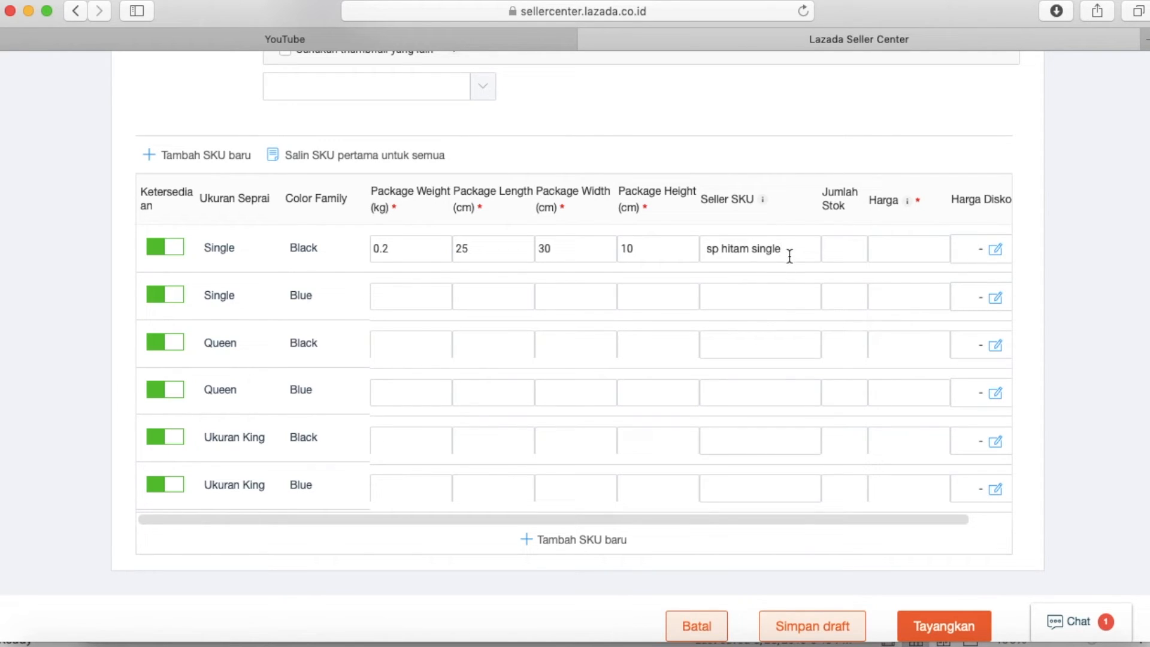
click(841, 251)
text(100)
Step: Set the regular price of the Single Black variation to 125000
click(917, 250)
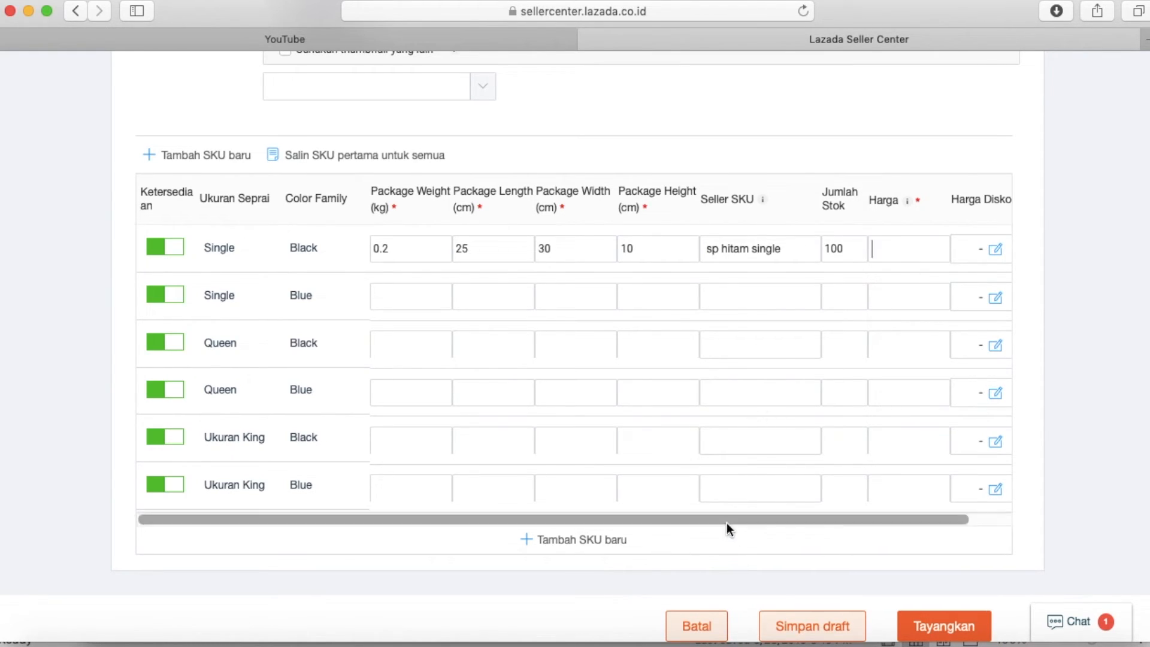
drag(725, 519, 801, 515)
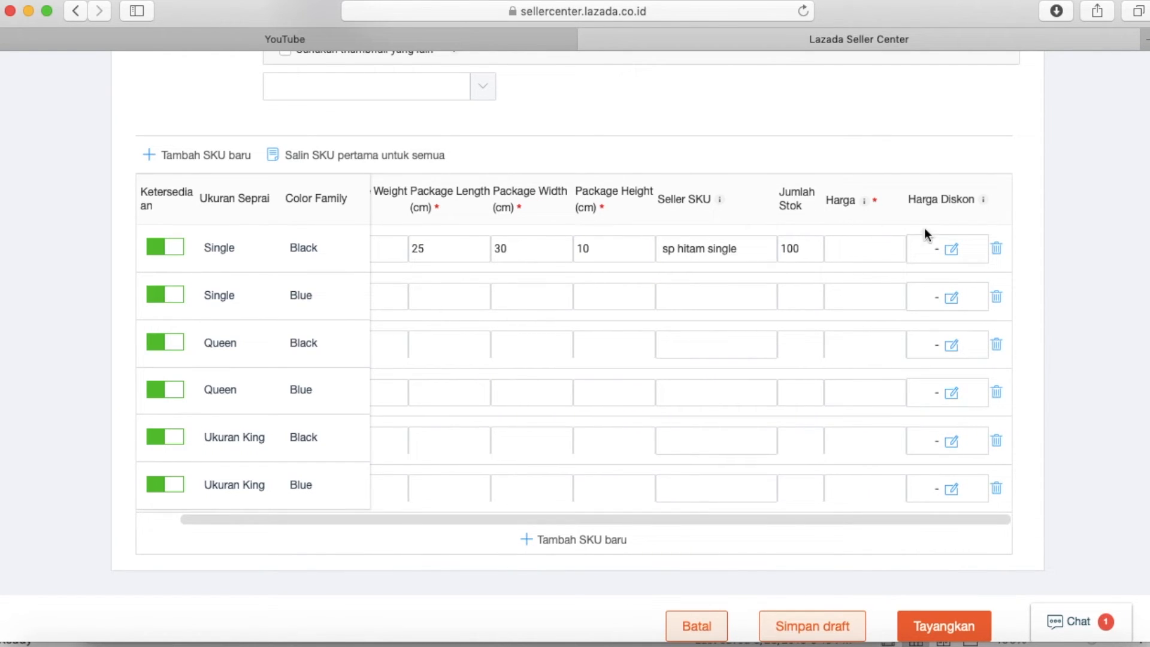
click(860, 248)
text(100000)
drag(873, 249, 791, 248)
text(125000)
Step: Set the discount price of the Single Black variation to 100000
click(951, 251)
click(860, 112)
text(100000)
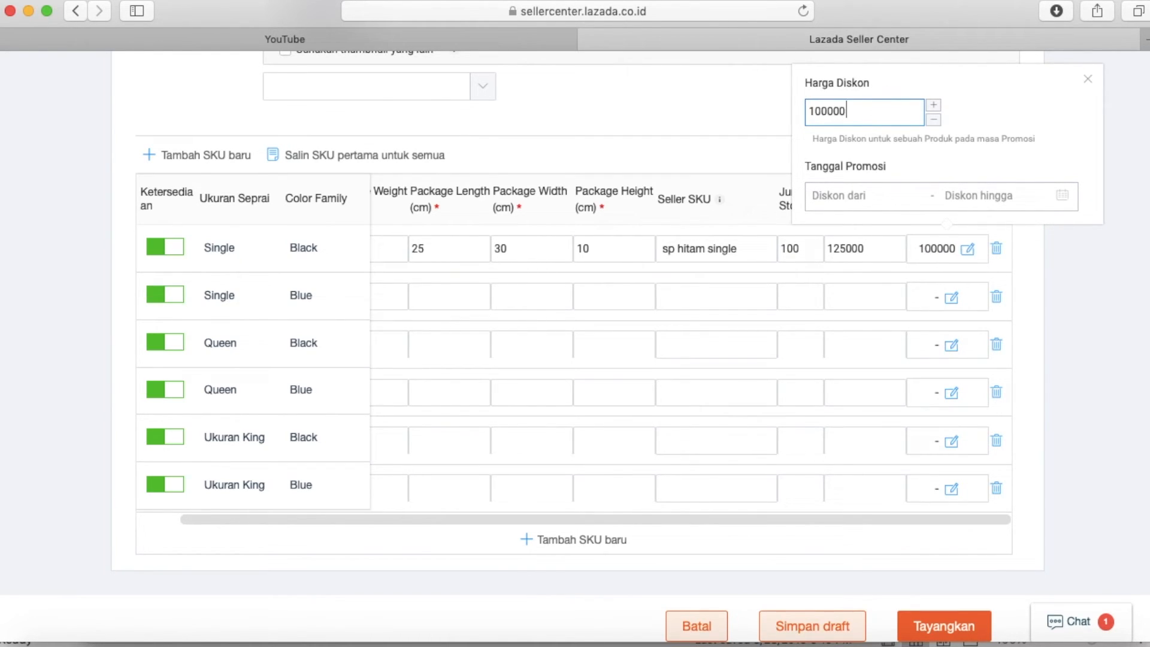
Step: Set the discount's promotion period from 2019-03-28 to 2019-12-31 for the Single Black variation
click(838, 197)
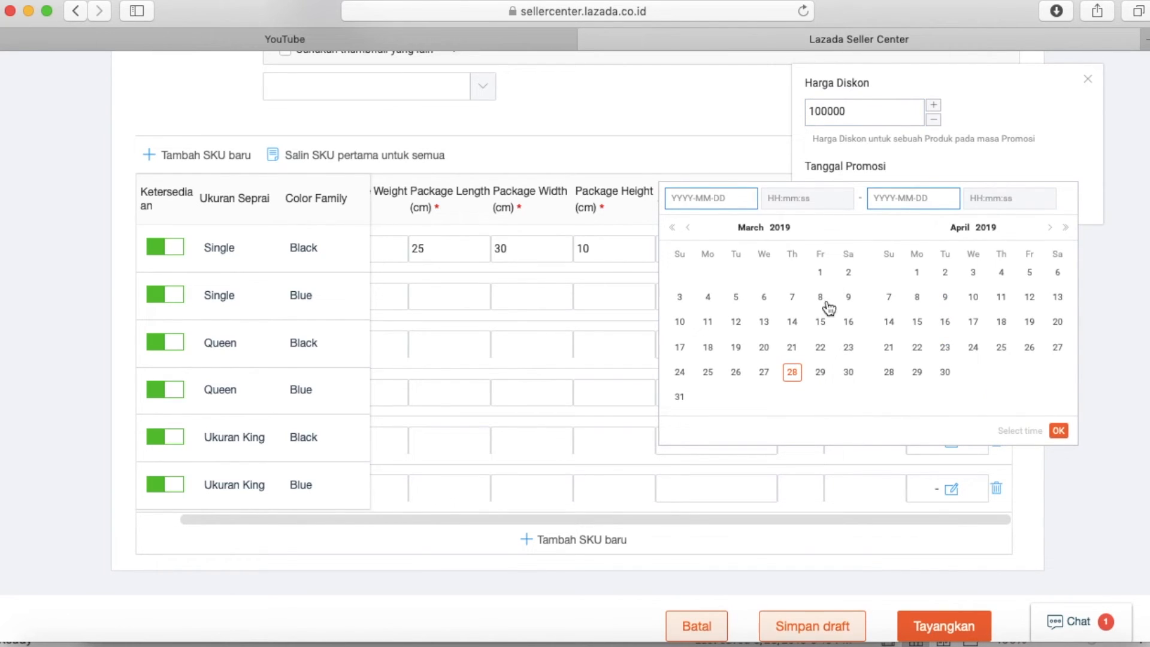
click(792, 372)
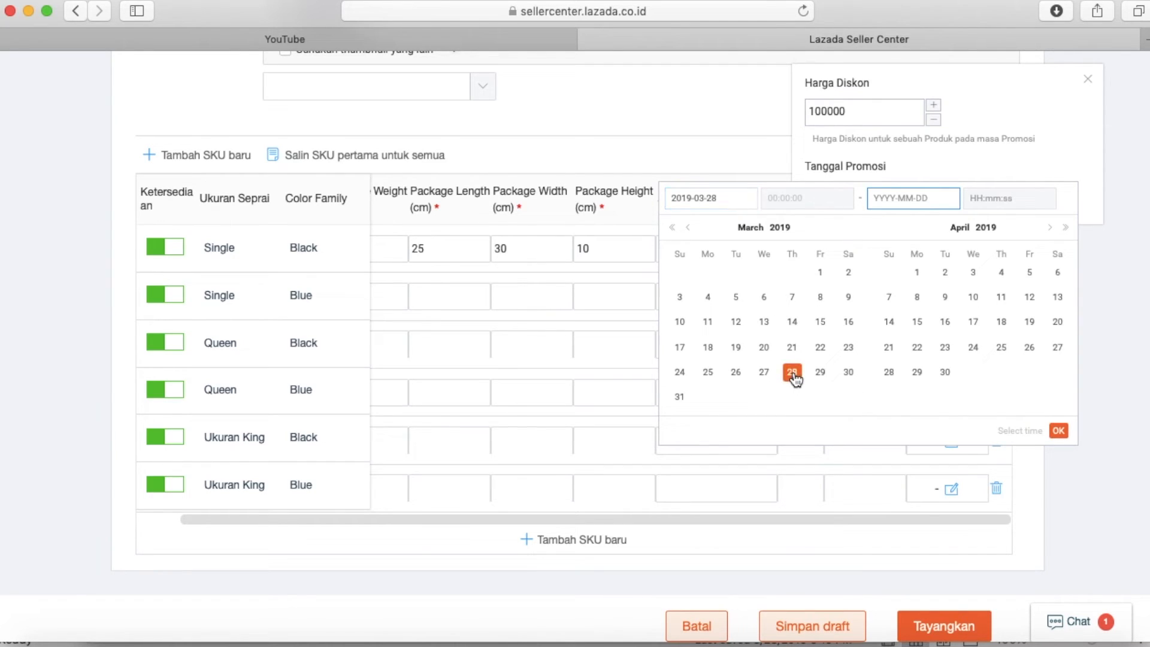
click(1051, 228)
click(1052, 229)
click(1051, 229)
click(1052, 228)
click(1052, 229)
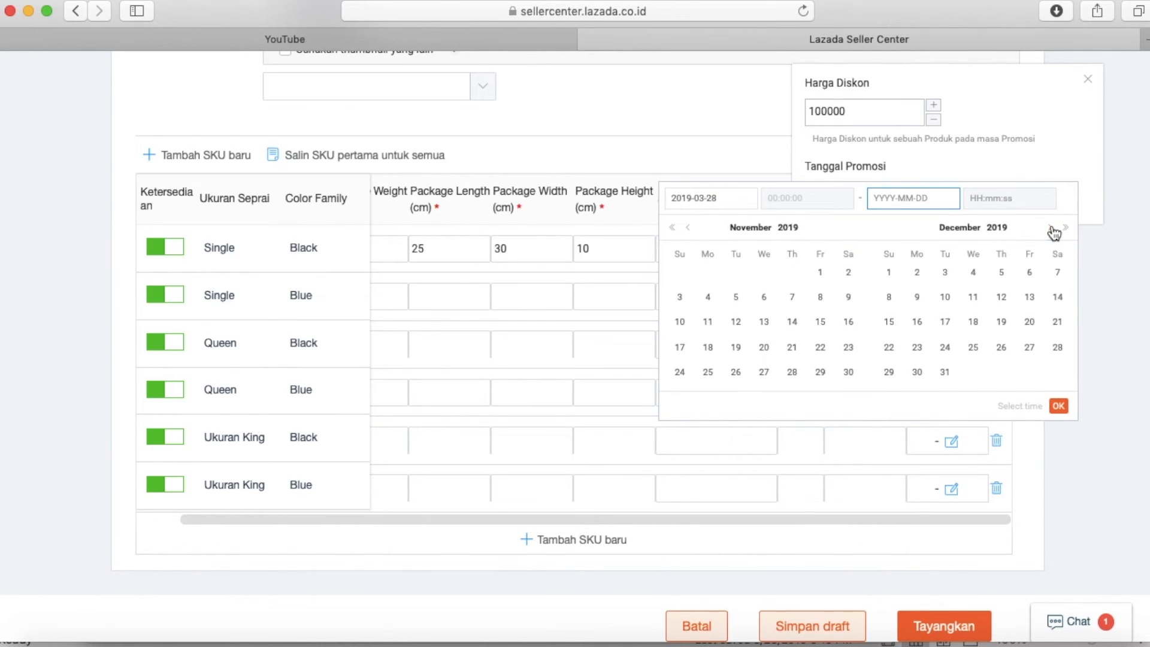
click(944, 372)
click(1058, 432)
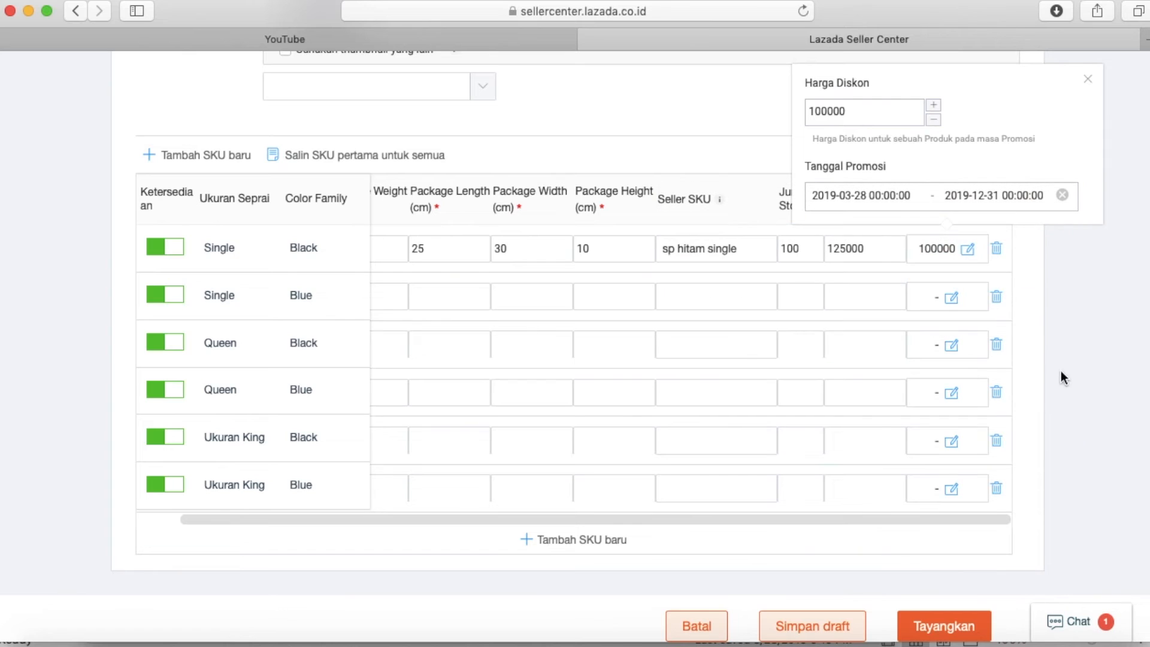
click(1043, 262)
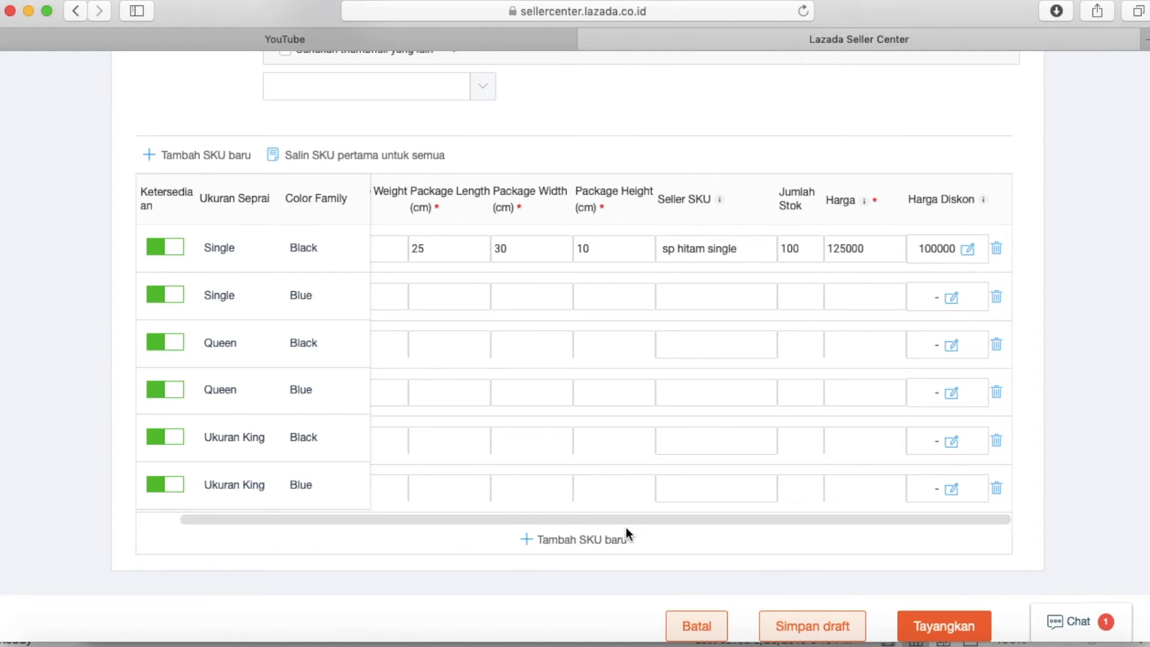
Step: Copy the first SKU's package, stock and price details to all other variations
drag(624, 522, 469, 521)
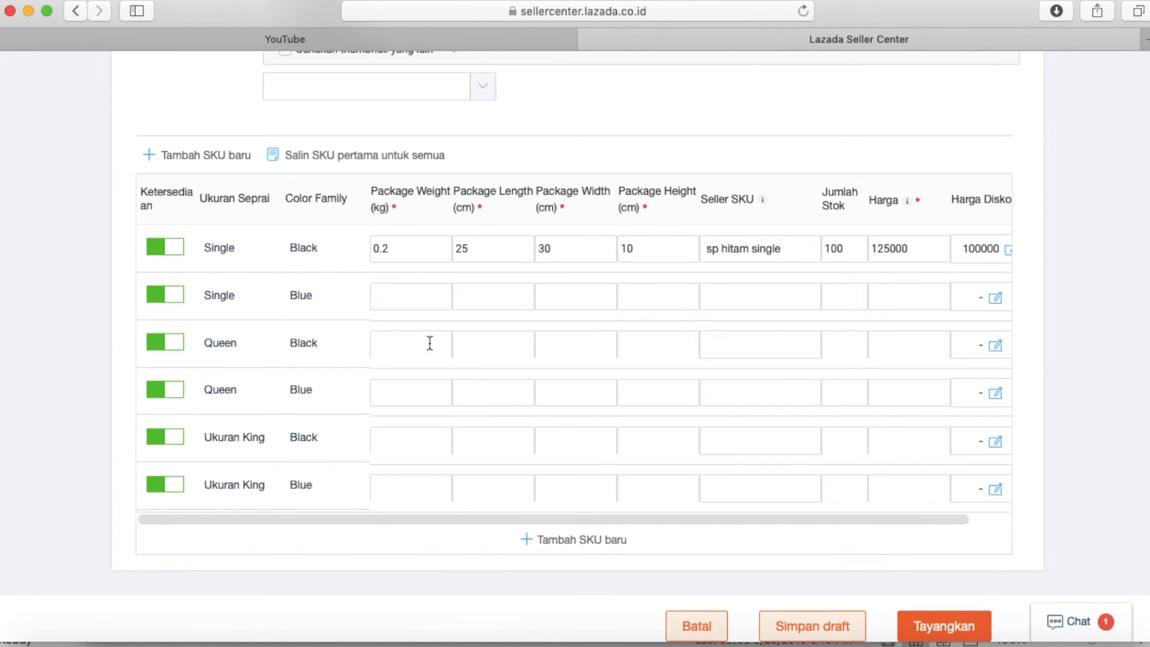
click(305, 157)
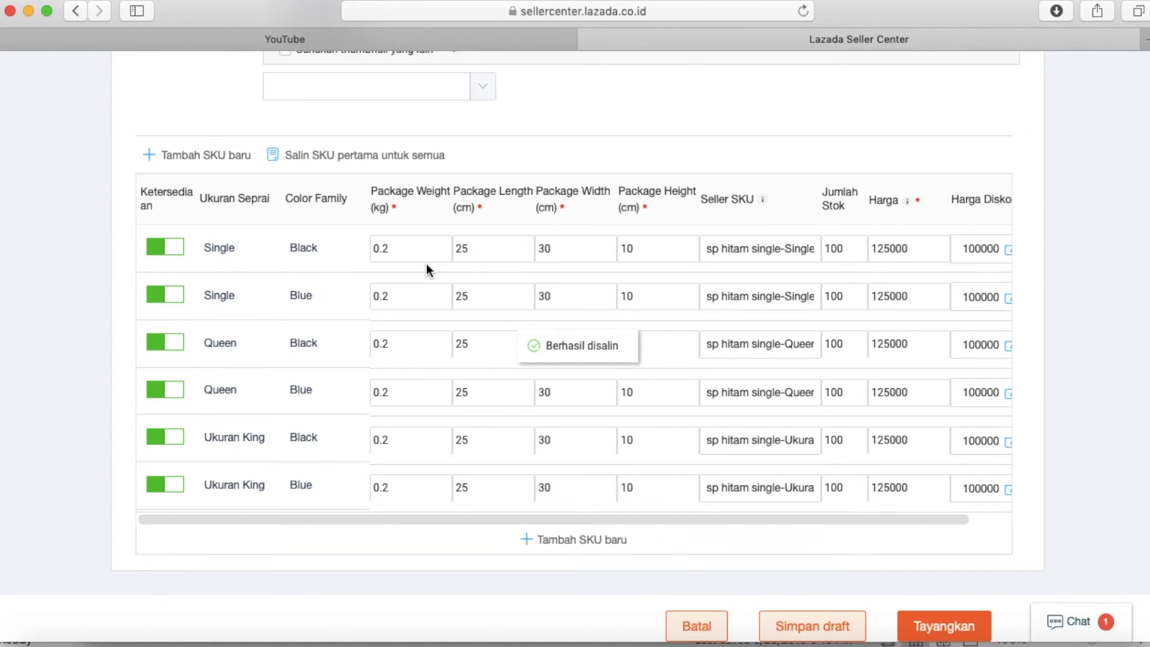
scroll(422, 310, down, 1)
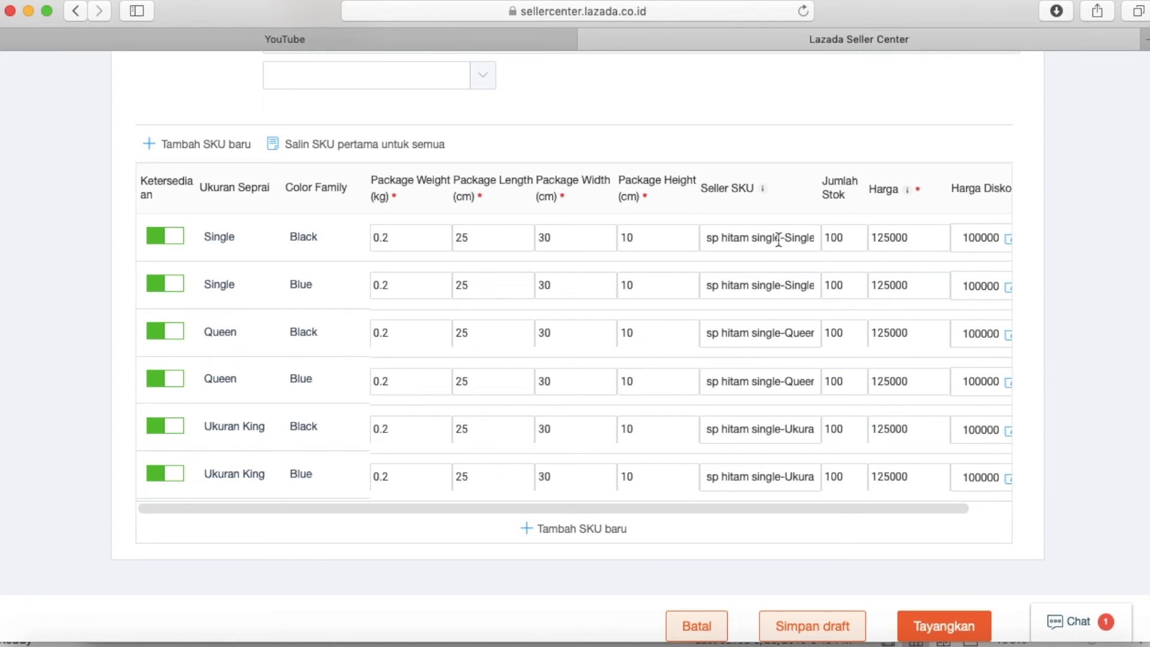
Step: Change the Single size seller SKUs to "sp hitam single" for Black and "sp blue single" for Blue
drag(782, 238, 862, 234)
key(BackSpace)
drag(721, 286, 871, 292)
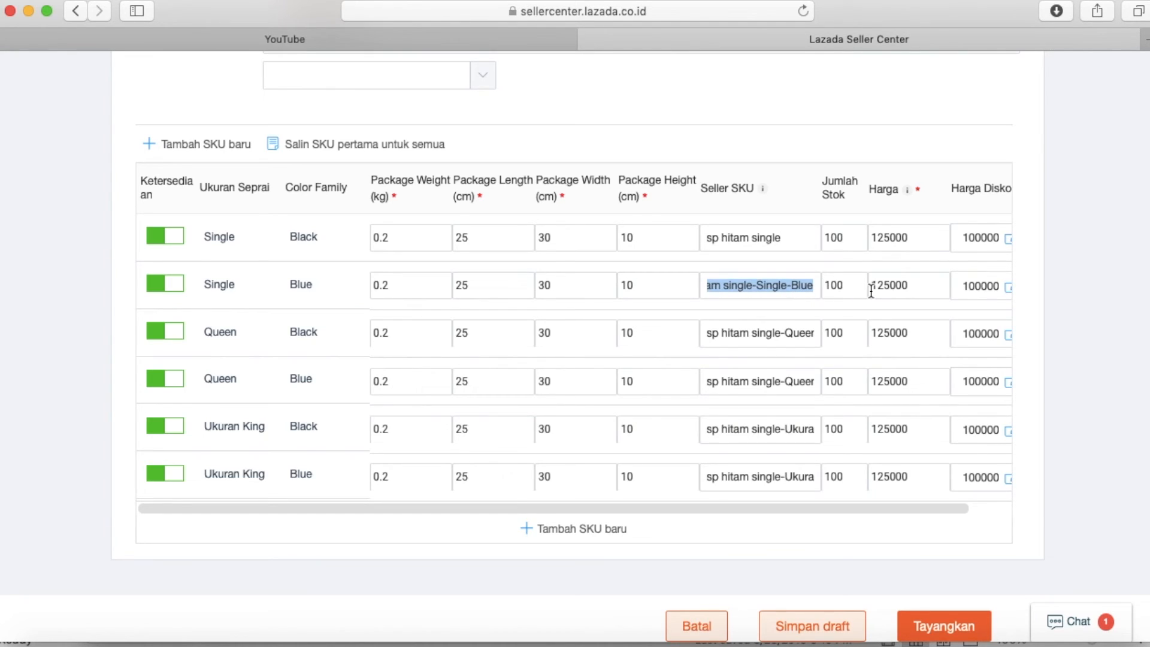
text(bl)
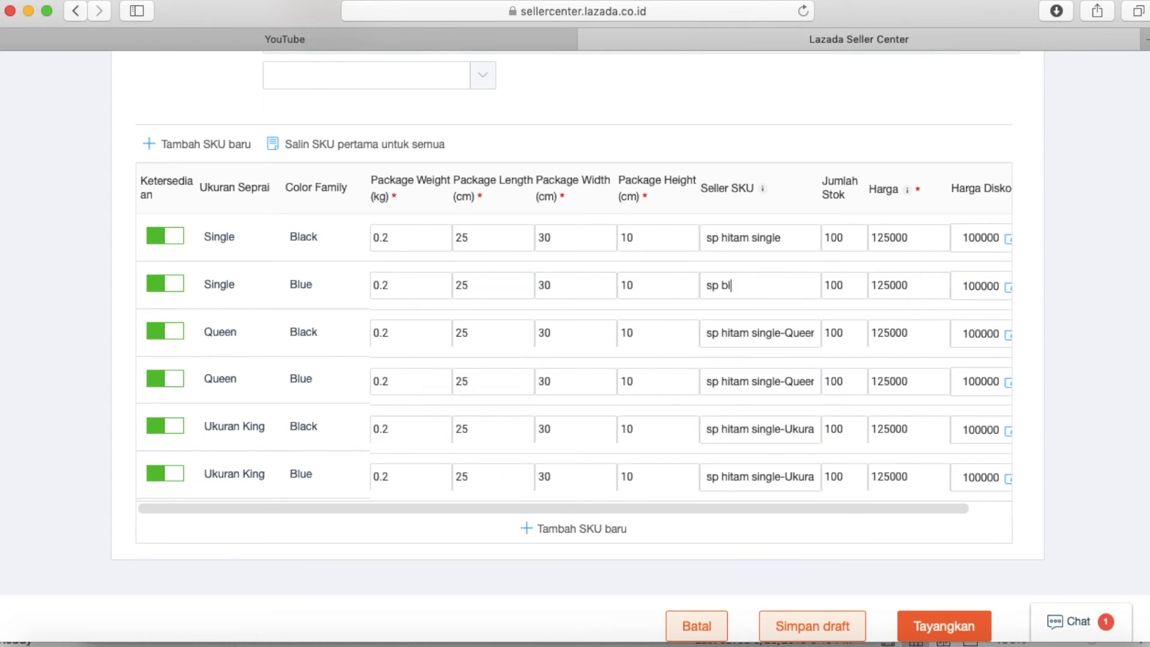
text(ue single)
Step: Change the Queen size seller SKUs to "sp hitam queen" for Black and "sp blue queen" for Blue
drag(723, 328, 895, 324)
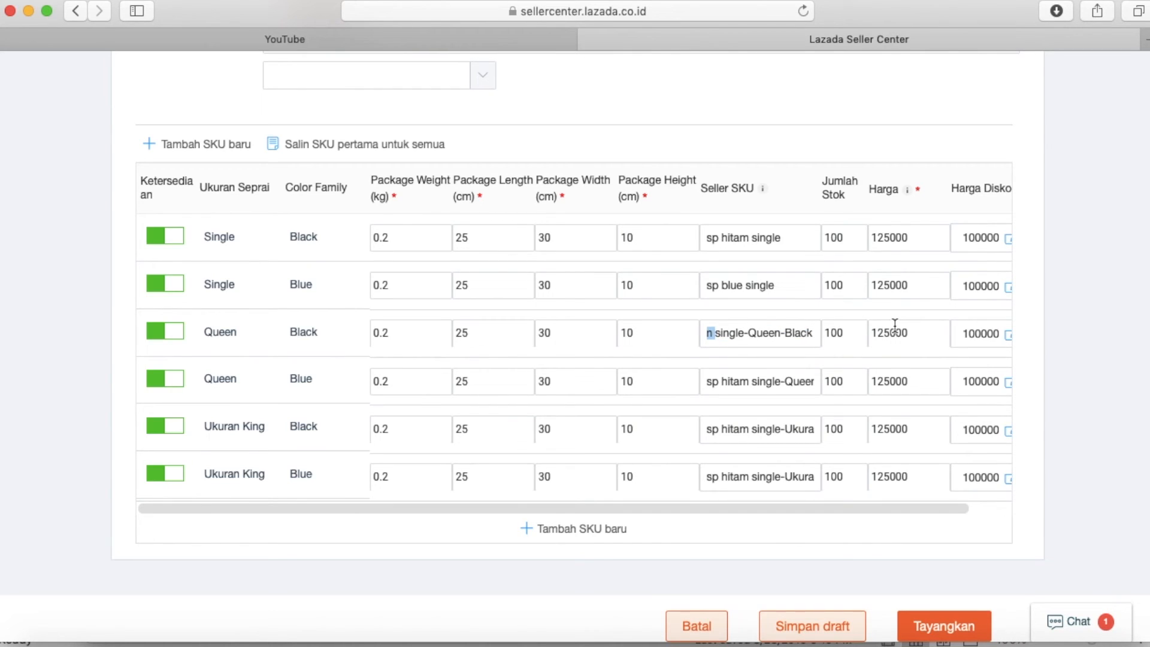
drag(720, 333, 874, 337)
key(BackSpace)
key(BackSpace)
key(BackSpace)
key(BackSpace)
text(m queen)
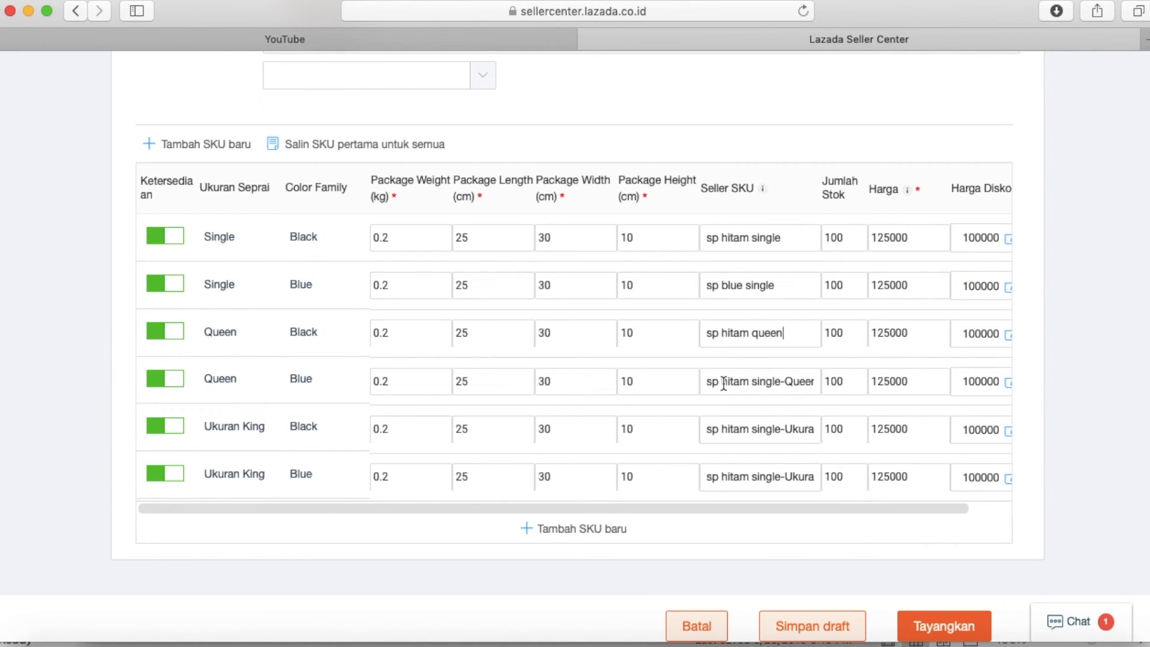
drag(721, 382, 897, 388)
text(blu)
key(BackSpace)
text(ue queen)
Step: Change the Ukuran King seller SKUs to "sp hitam king" for Black and "sp blue king" for Blue
drag(722, 428, 857, 427)
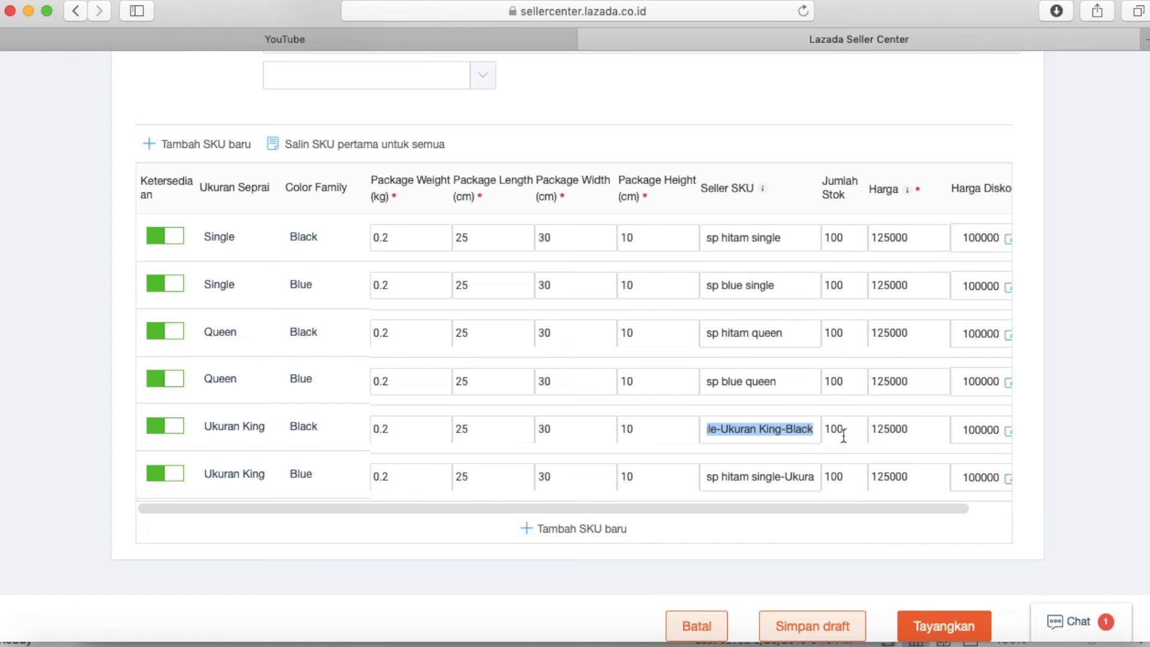
text(hitam king)
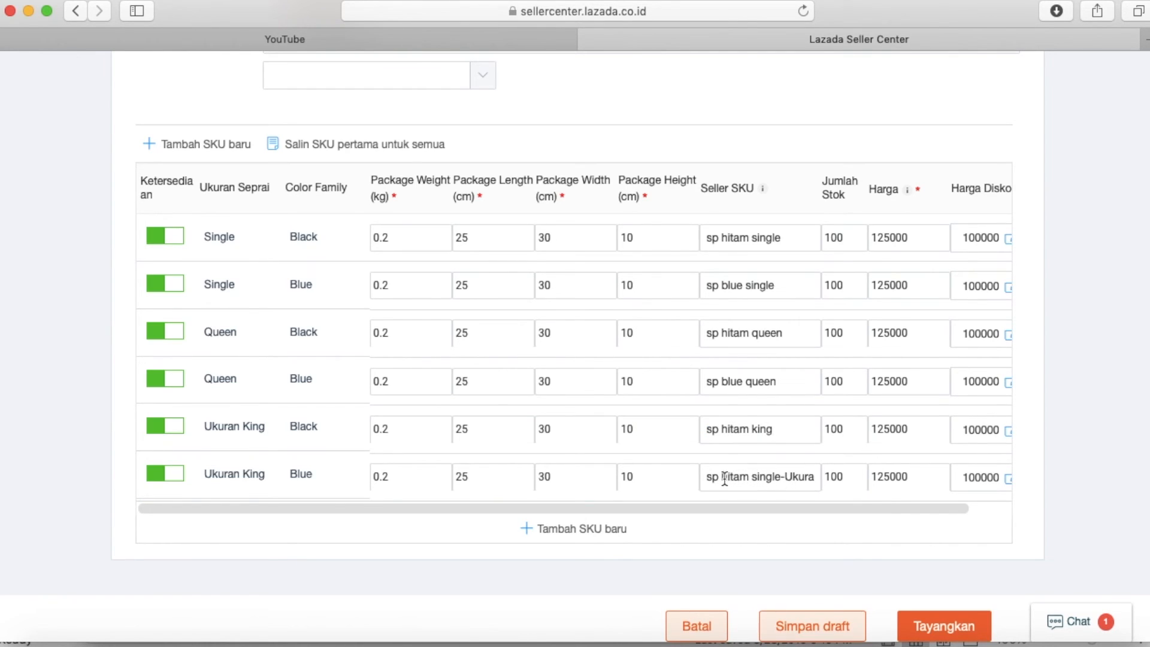
drag(722, 477, 874, 478)
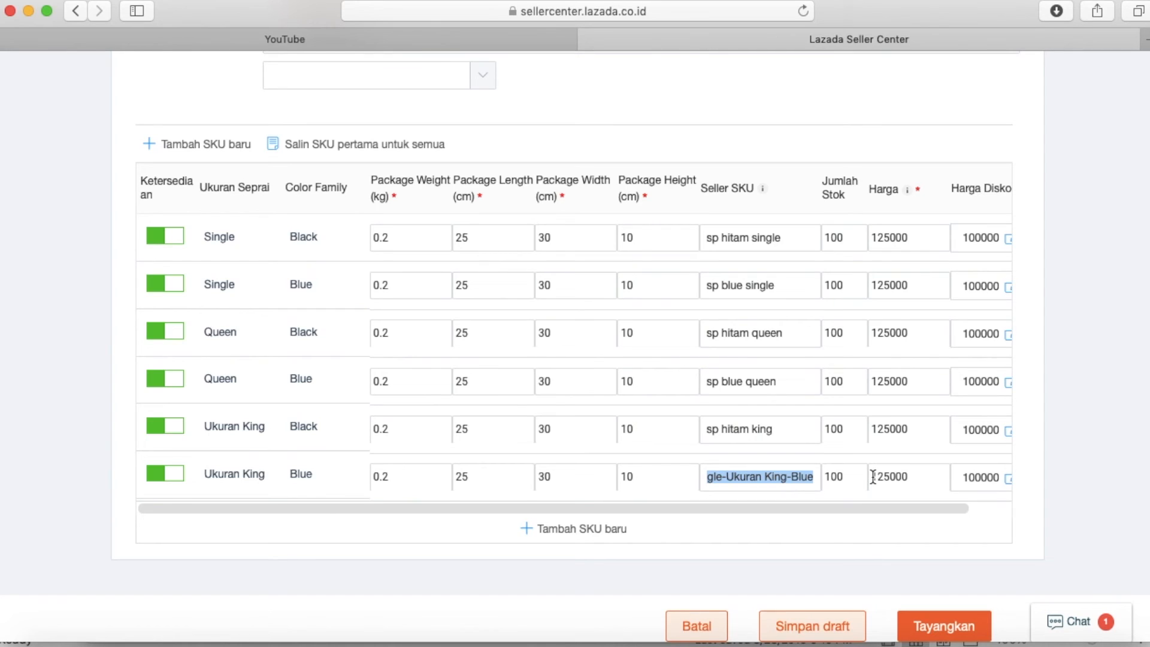
text(blue king)
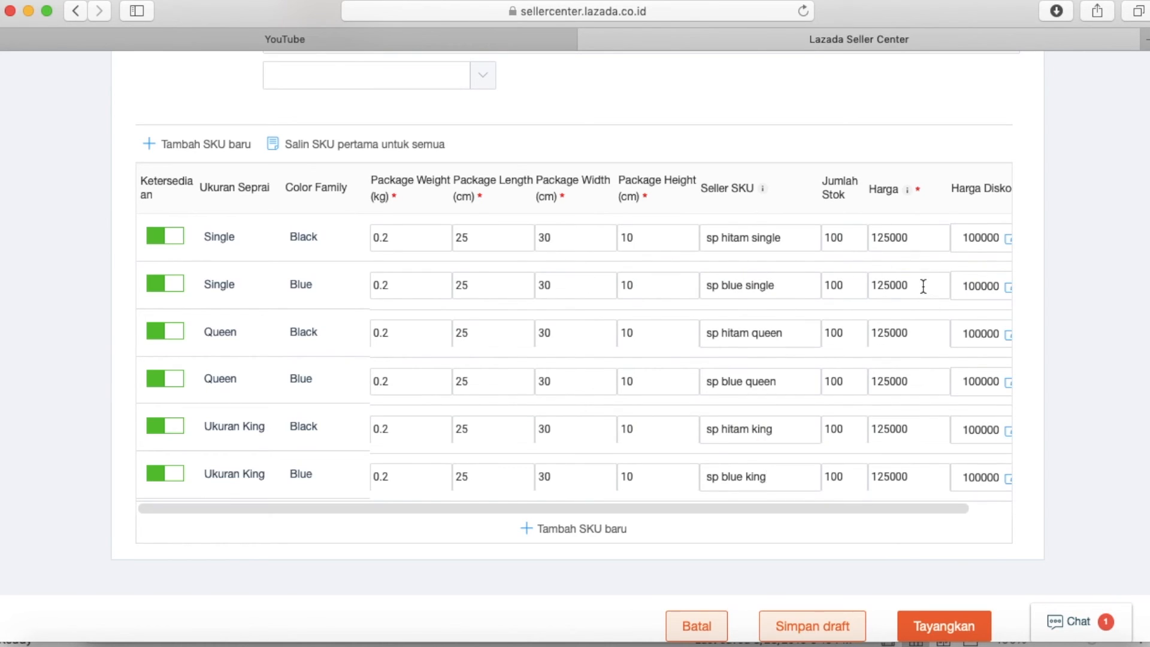
Step: Review the whole product form, from the SKU prices through the details and descriptions to the product name
drag(923, 287, 834, 285)
scroll(608, 359, down, 1)
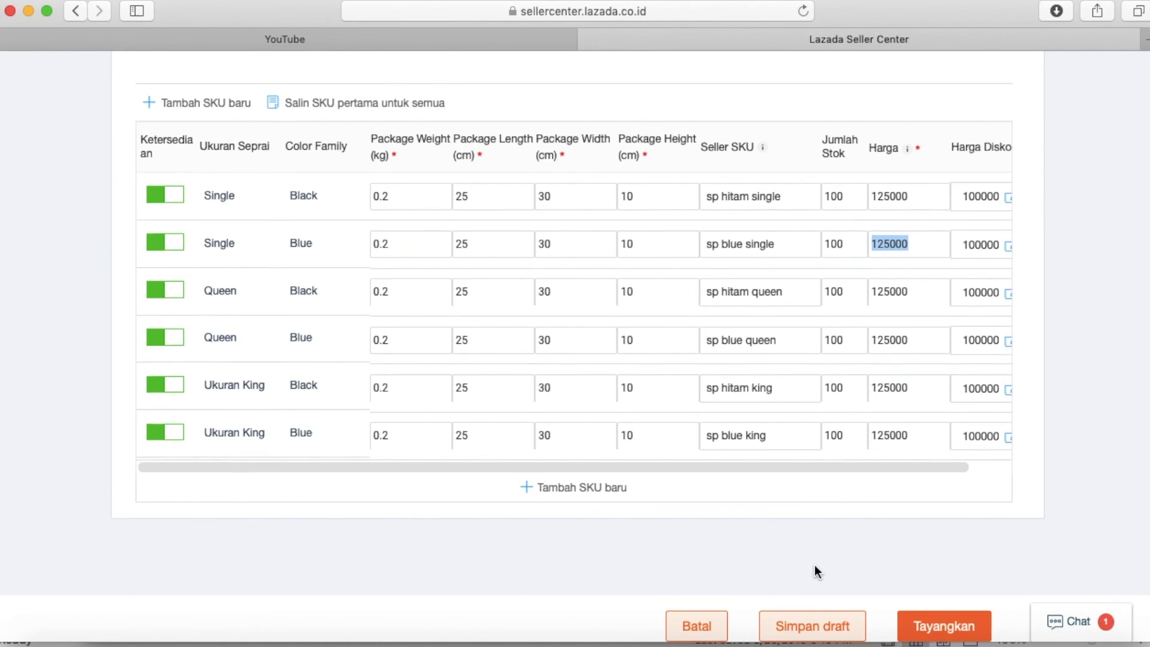
scroll(815, 565, up, 10)
scroll(640, 317, up, 8)
scroll(639, 317, up, 5)
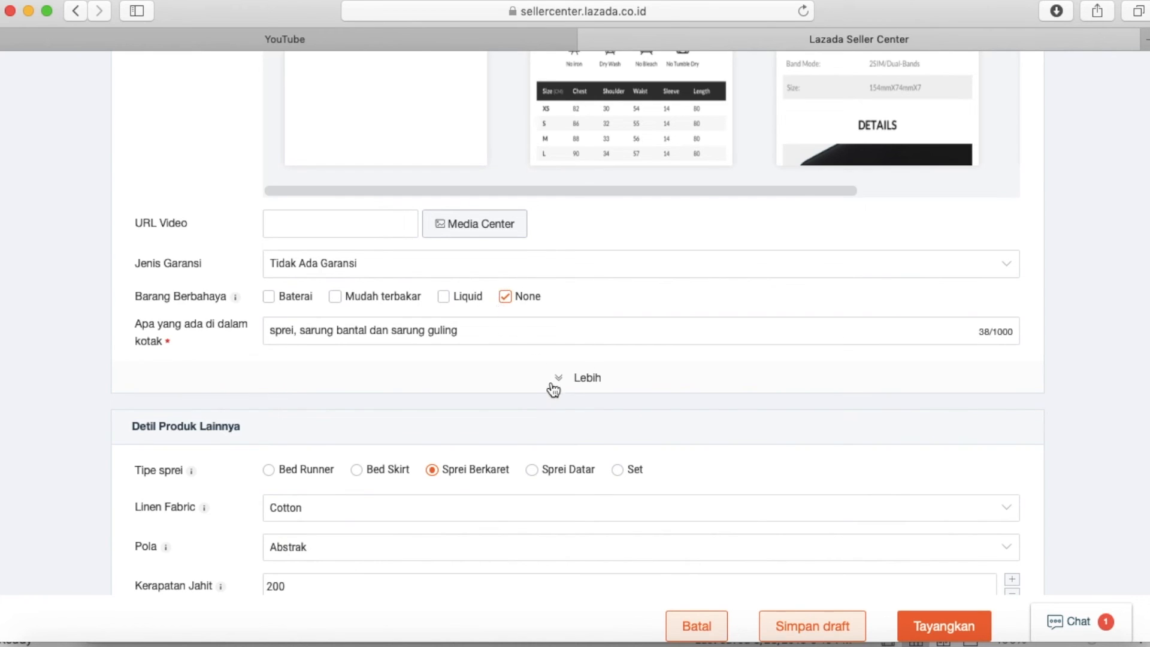
scroll(553, 391, up, 5)
scroll(558, 392, up, 5)
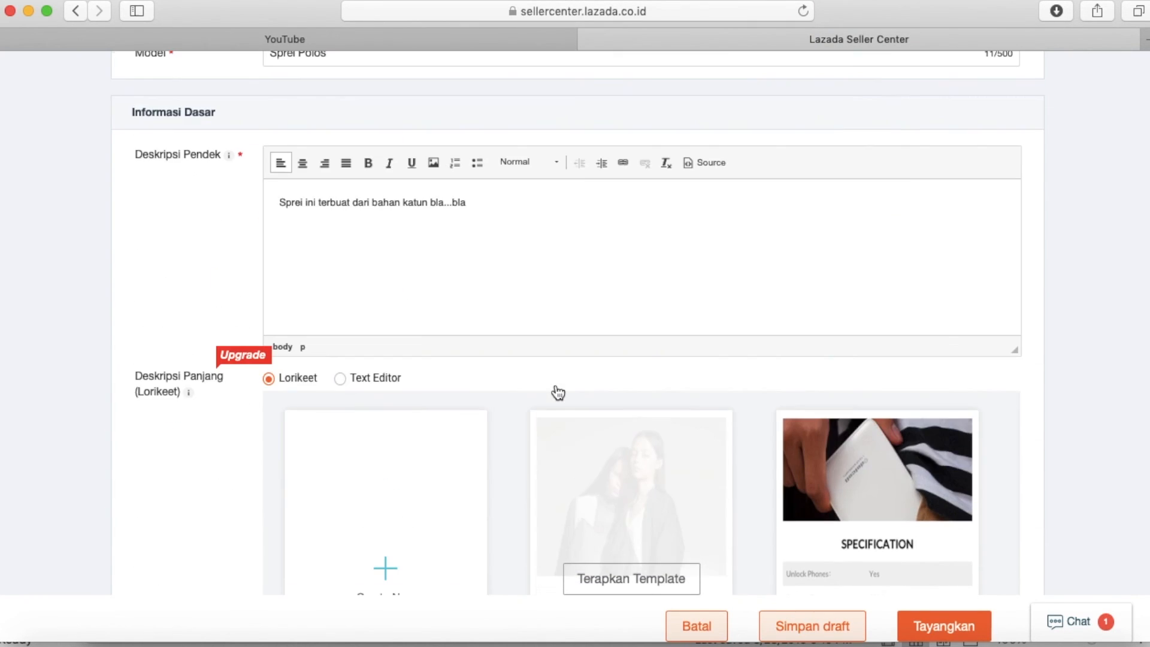
scroll(556, 391, up, 5)
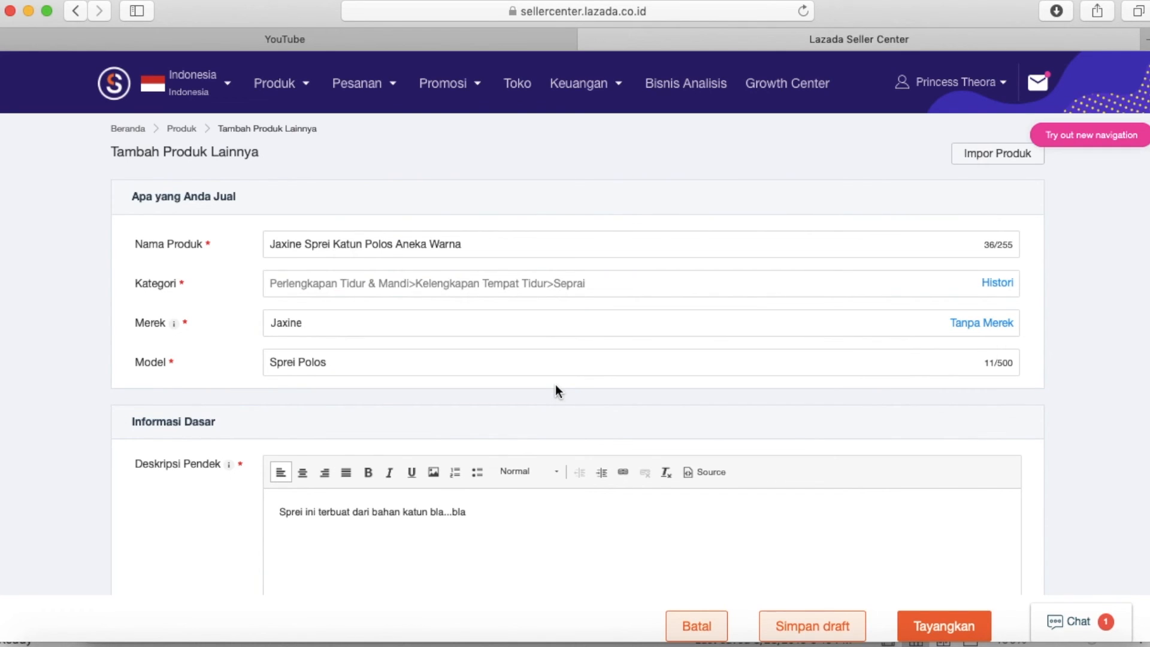
scroll(548, 326, down, 20)
scroll(548, 332, down, 11)
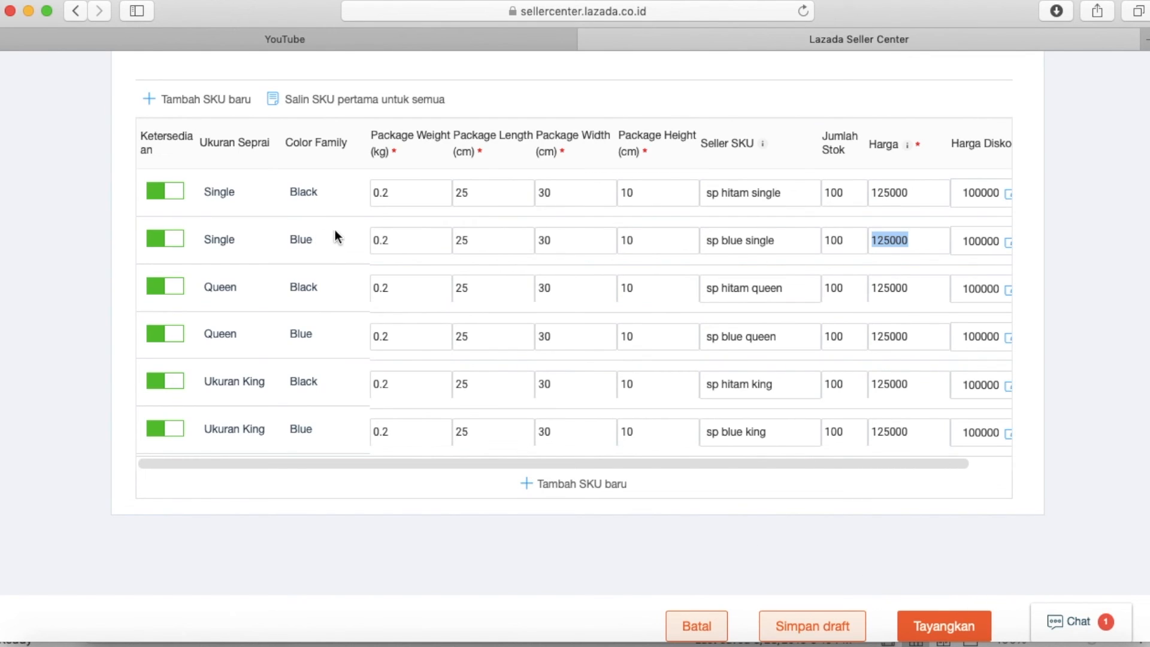
Step: Leave the new product form without saving and open the product management list (Atur Produk)
scroll(375, 262, up, 1)
scroll(377, 265, up, 20)
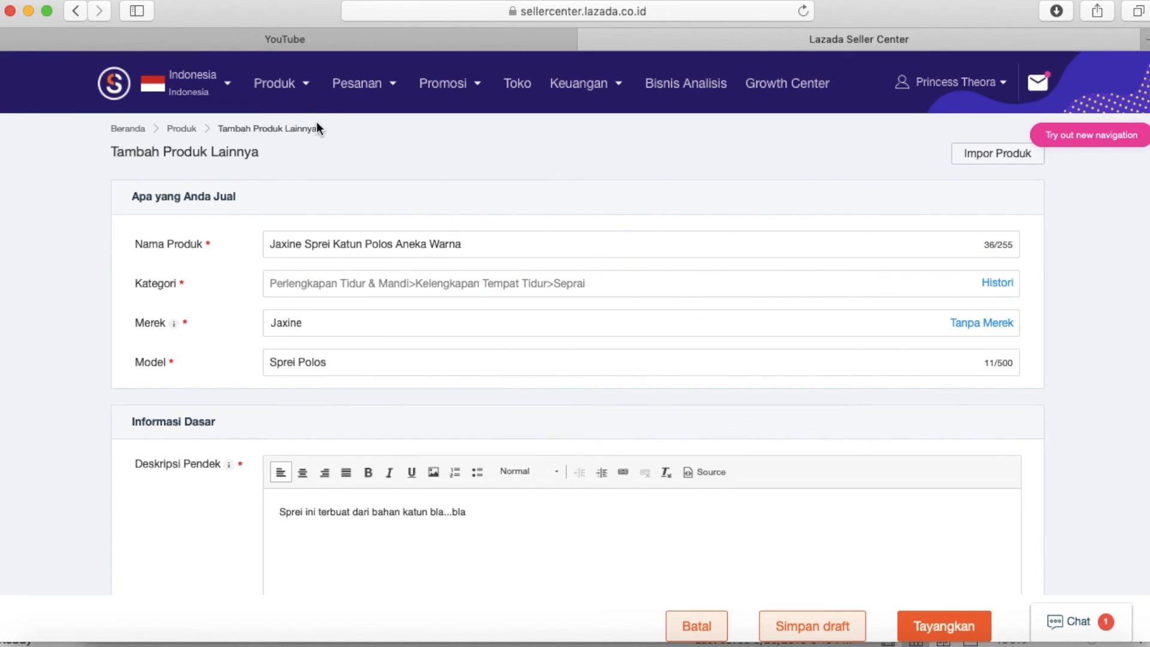
mouse_move(276, 87)
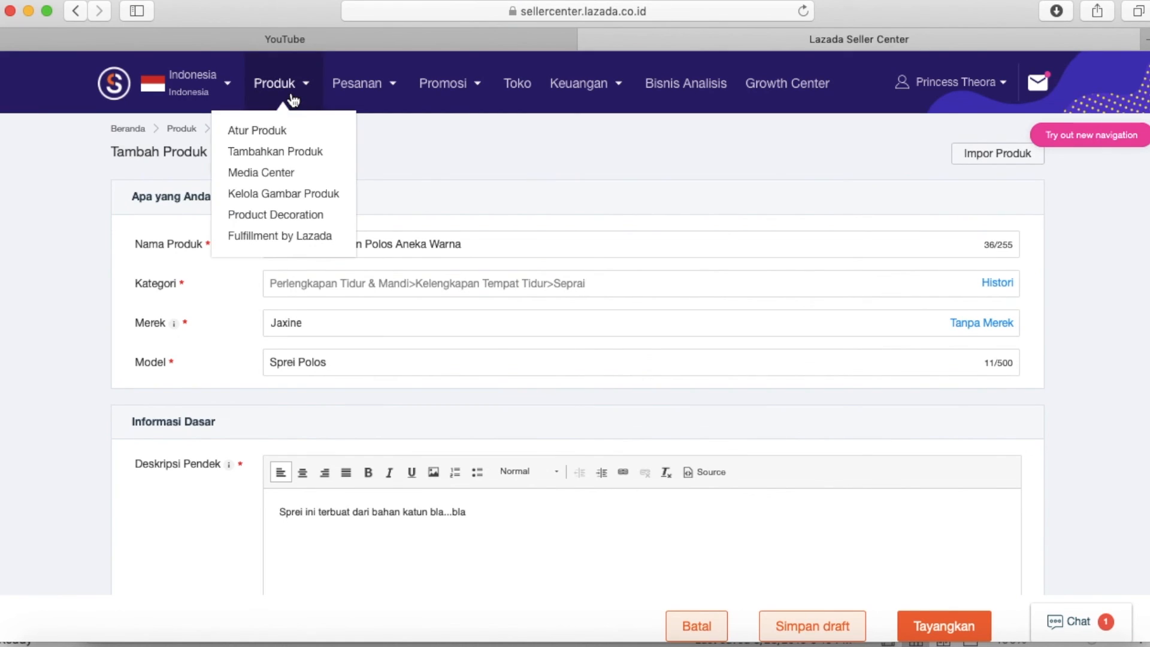
click(271, 133)
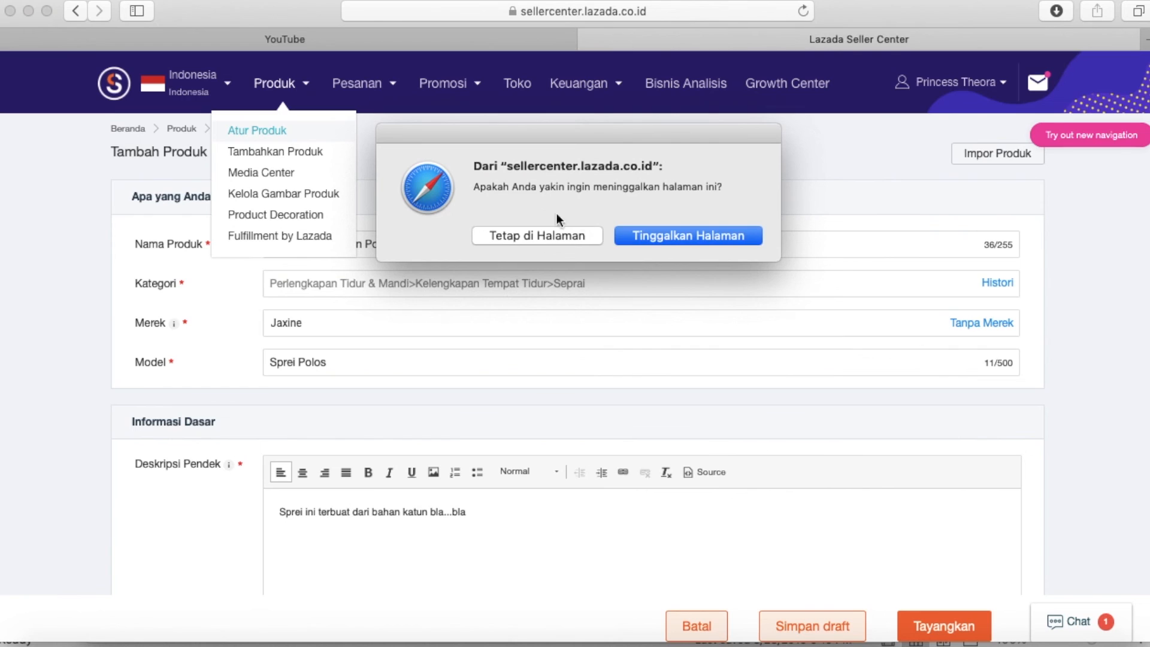
click(661, 236)
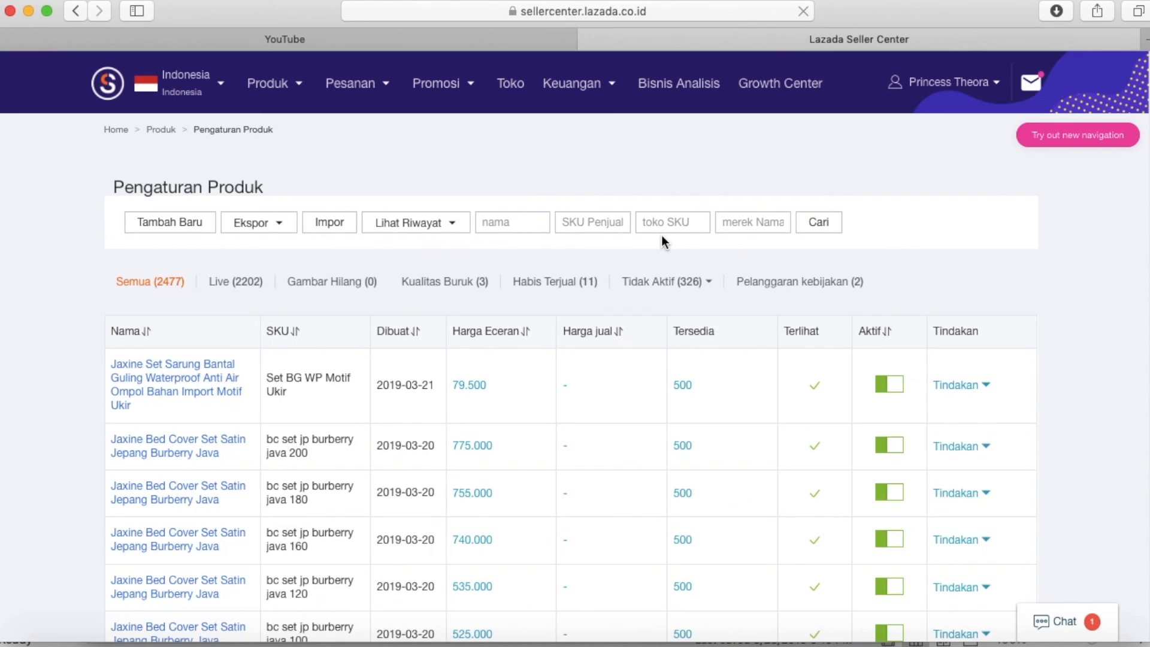
Step: Check the visibility status details of the bed cover set listing with SKU "bc set jp burberry java 200"
mouse_move(149, 400)
mouse_move(199, 453)
scroll(199, 454, down, 1)
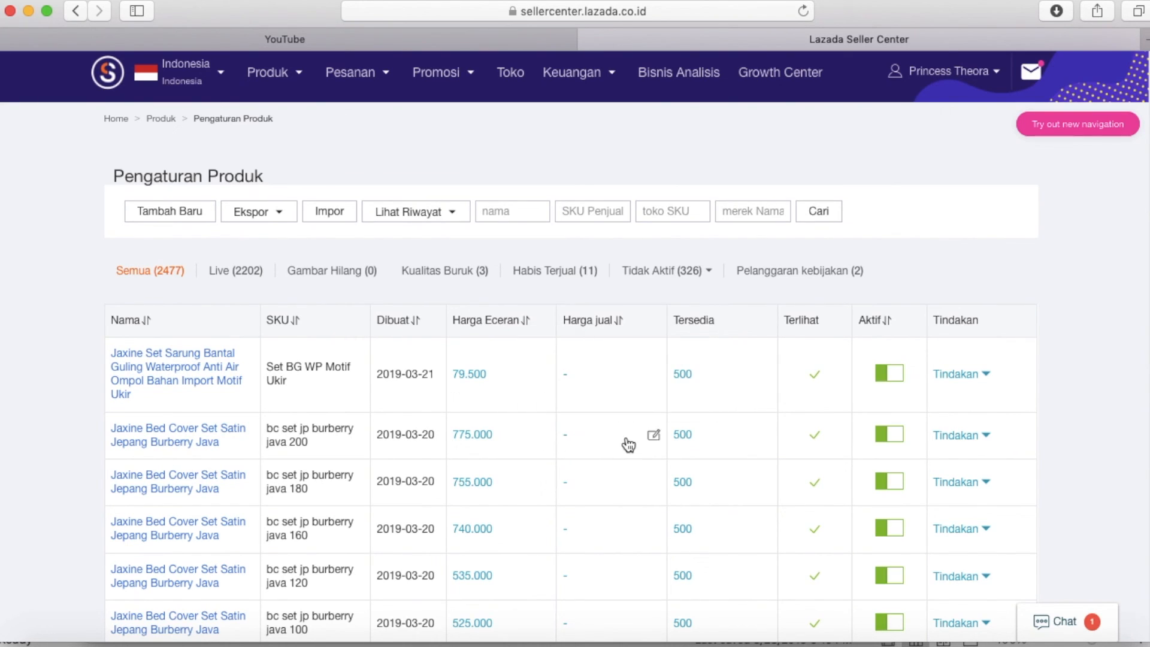
mouse_move(815, 436)
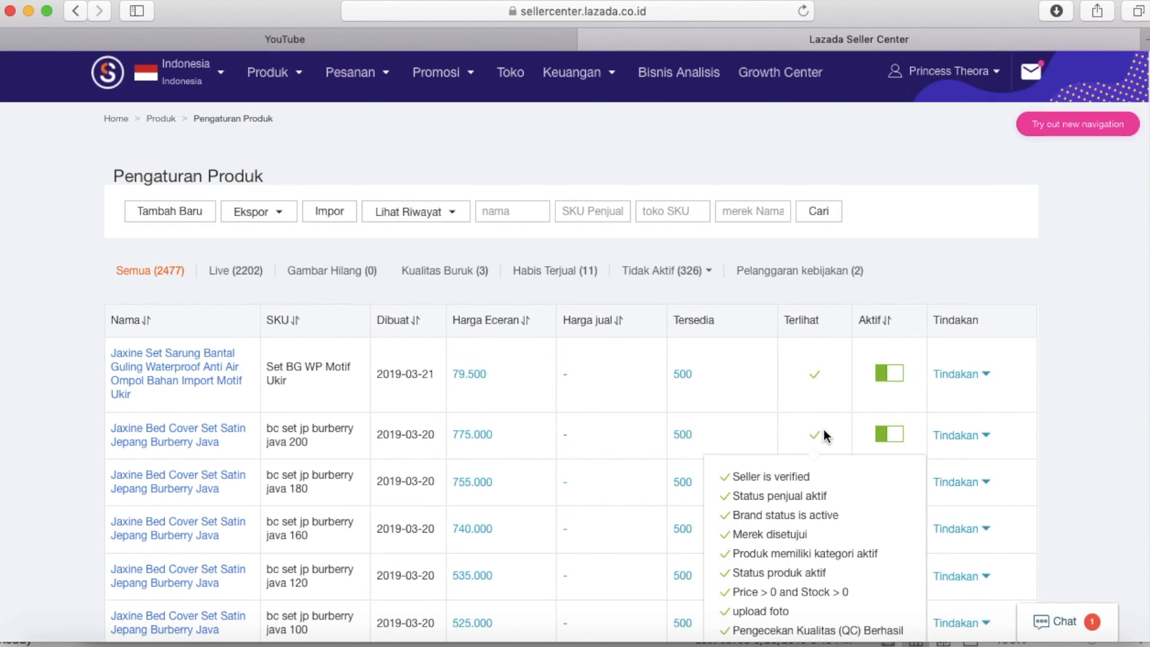
Step: Open the store page of the "bc set jp burberry java 200" listing in a new browser tab and switch to it
mouse_move(167, 440)
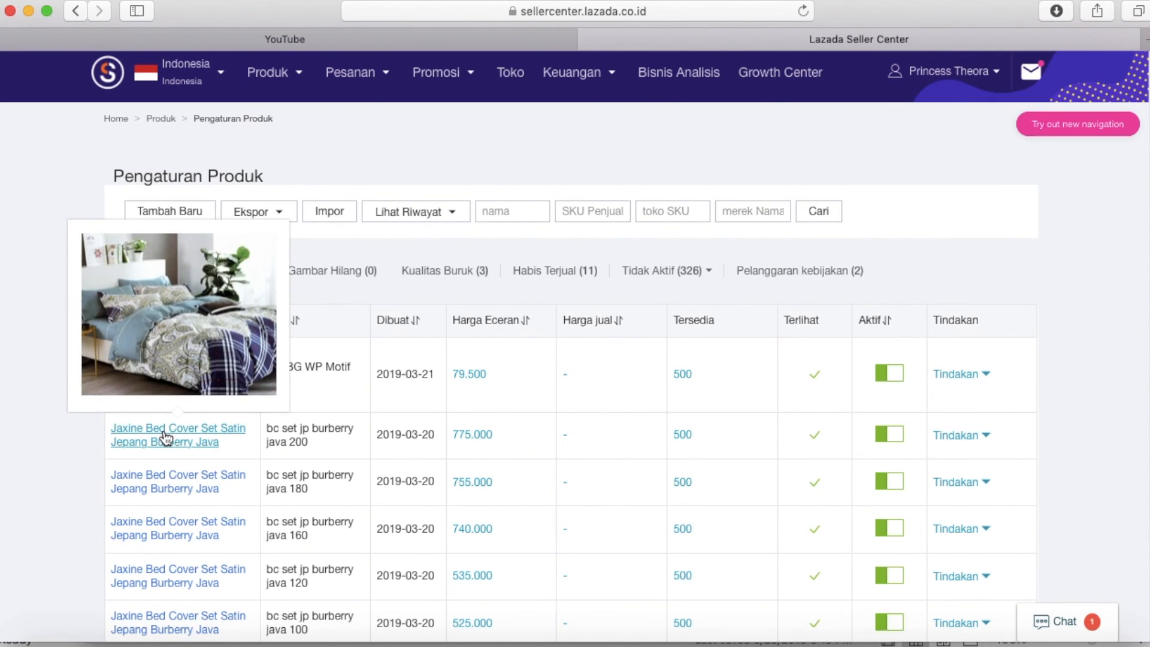
right_click(164, 431)
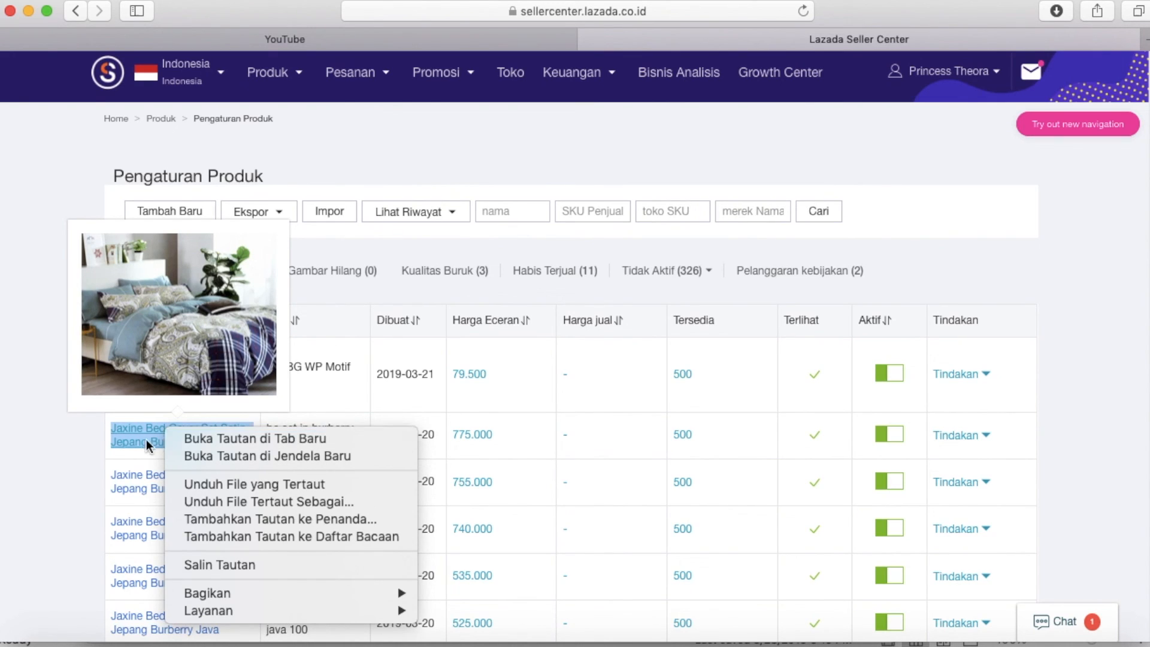
click(96, 450)
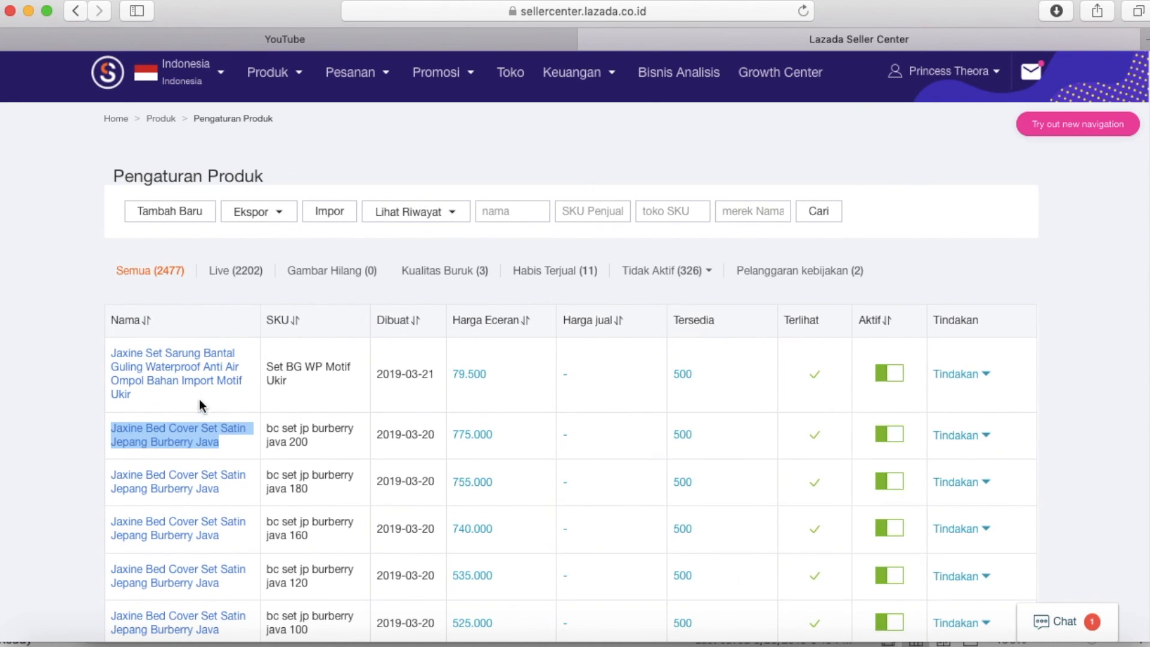
mouse_move(169, 372)
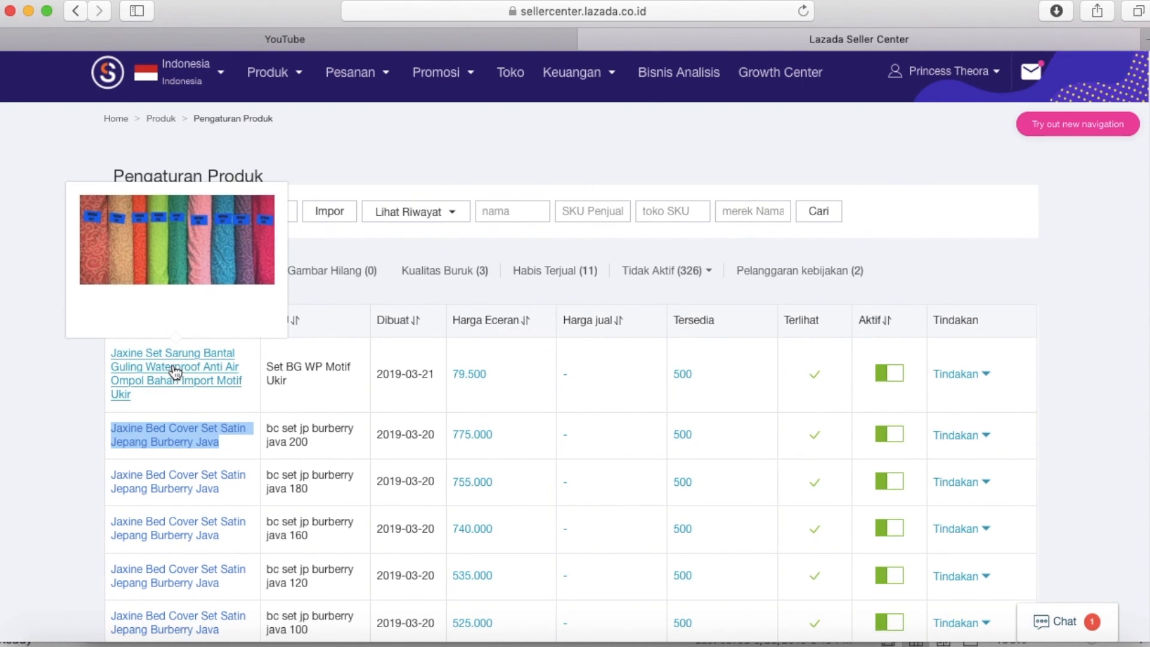
right_click(174, 427)
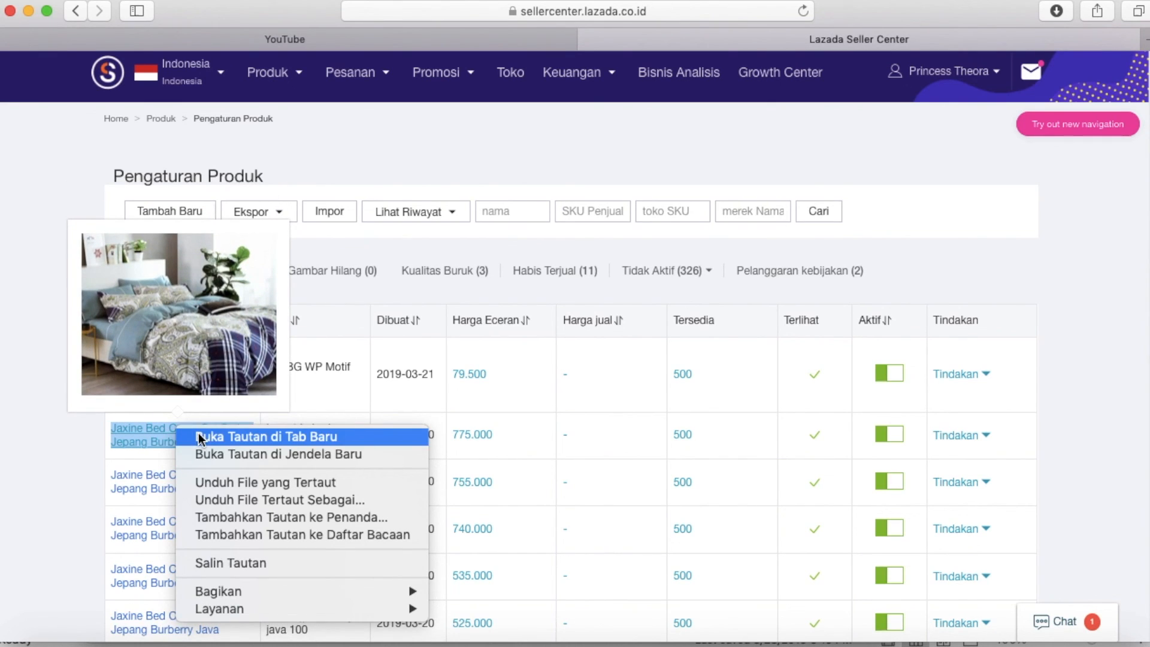
click(199, 437)
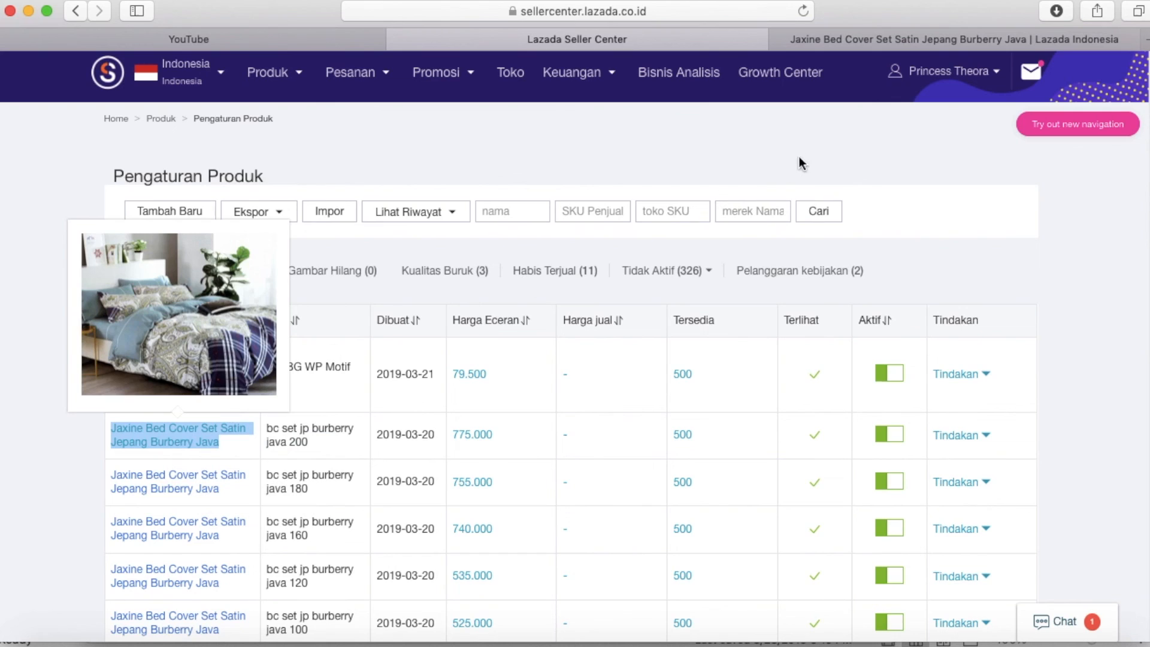
click(829, 41)
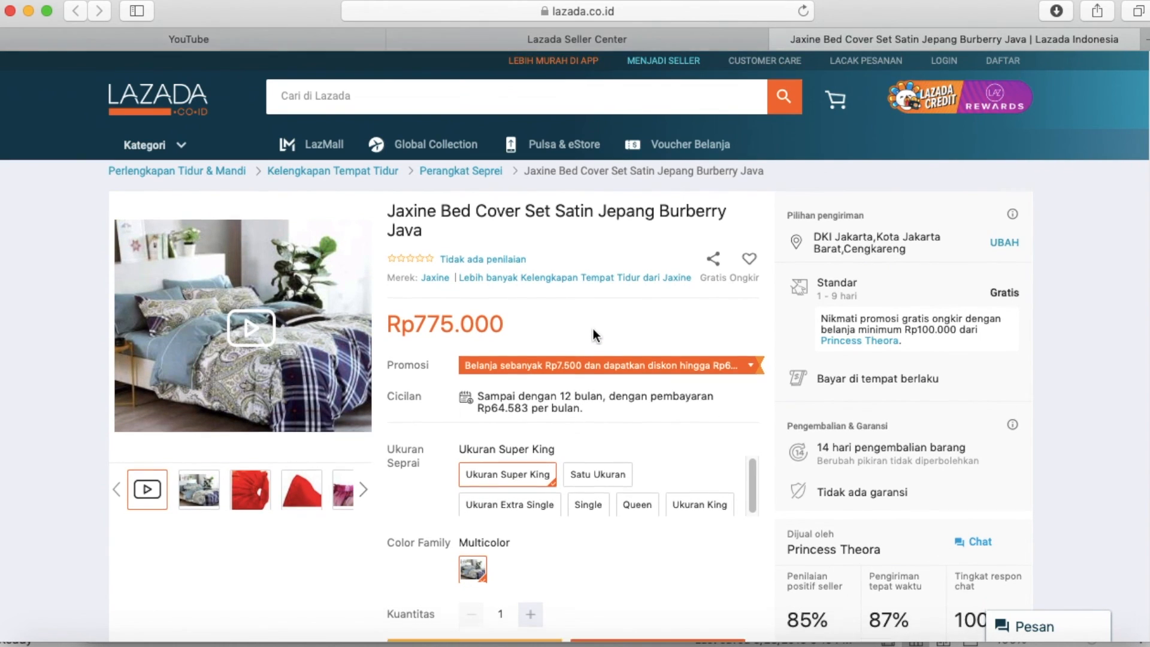
Step: View the Single size option on the bed cover set's store page, and close that page
scroll(598, 335, down, 3)
click(595, 352)
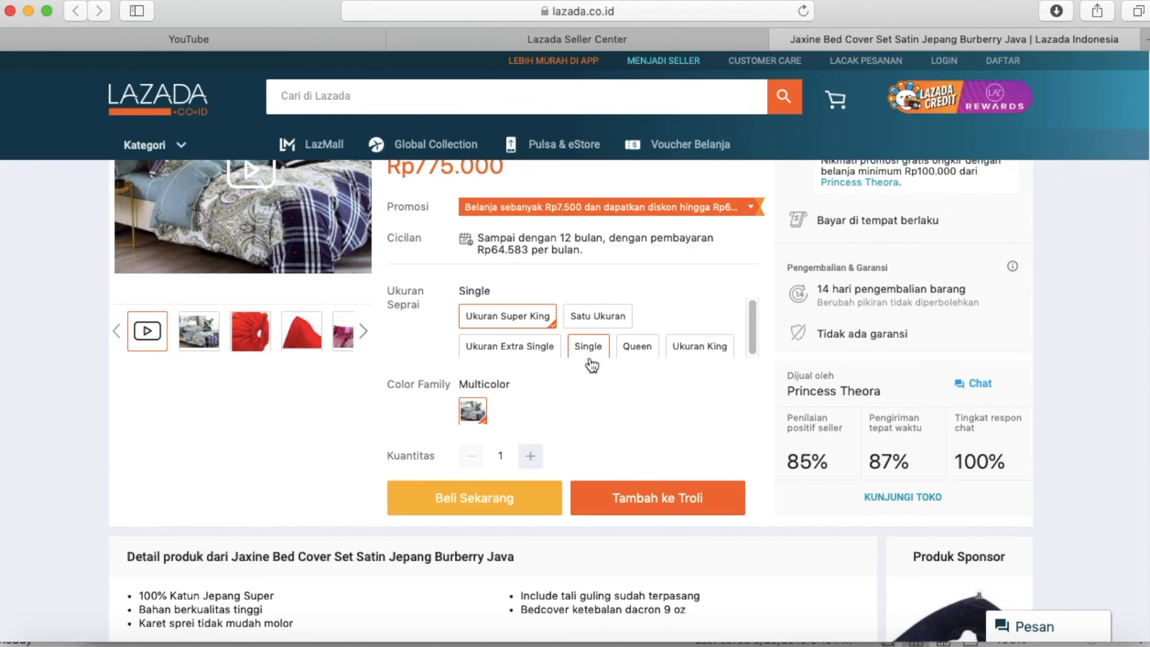
scroll(593, 354, up, 3)
key(super+w)
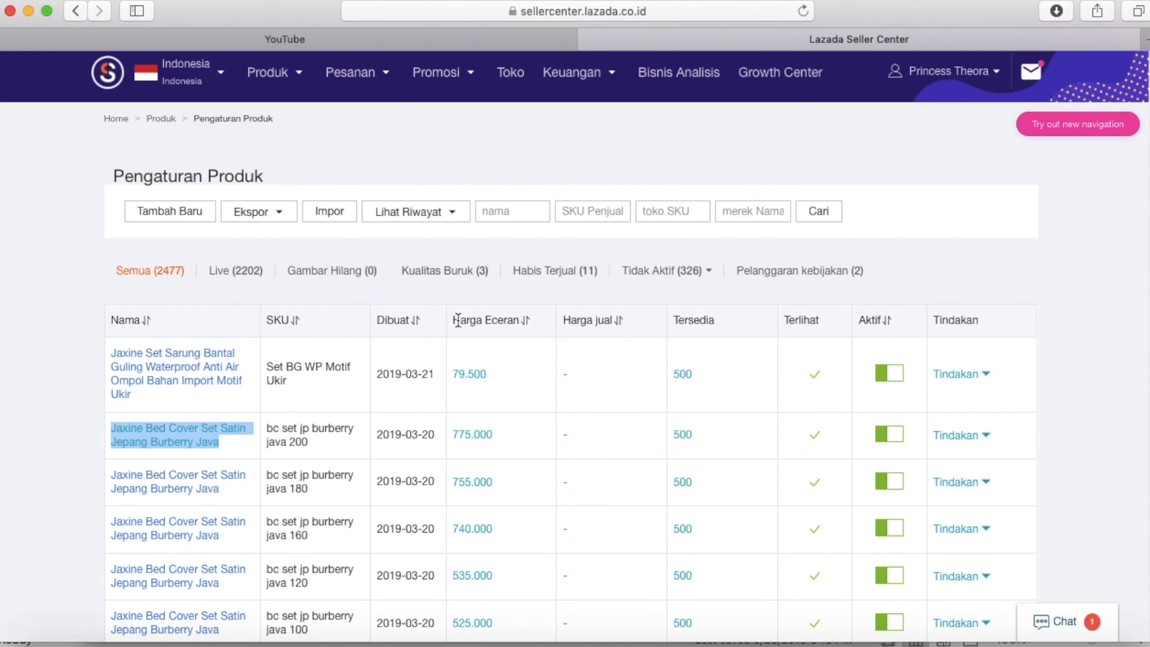